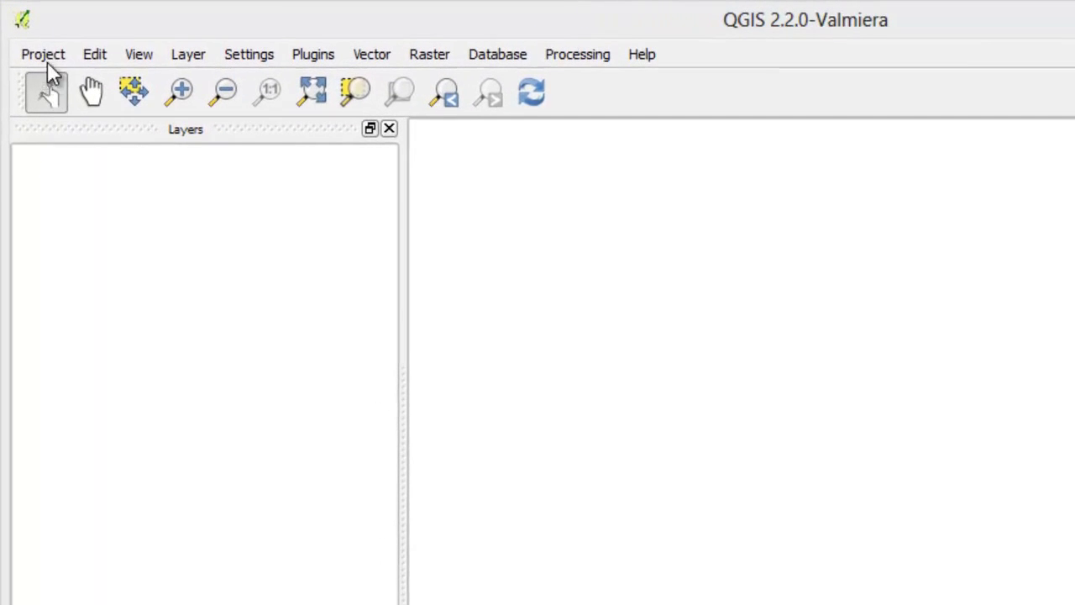
Load newsweek_data.shp from lifeexpectancy.zip as a vector layer in WGS 84
{"action": "left_click", "coordinate": [178, 57]}
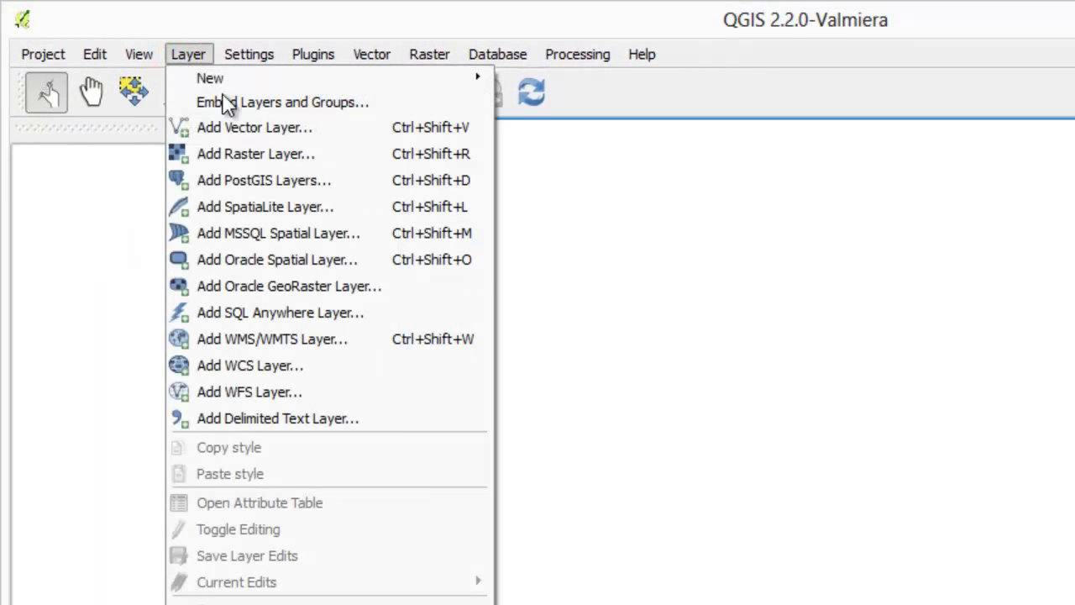
{"action": "left_click", "coordinate": [254, 127]}
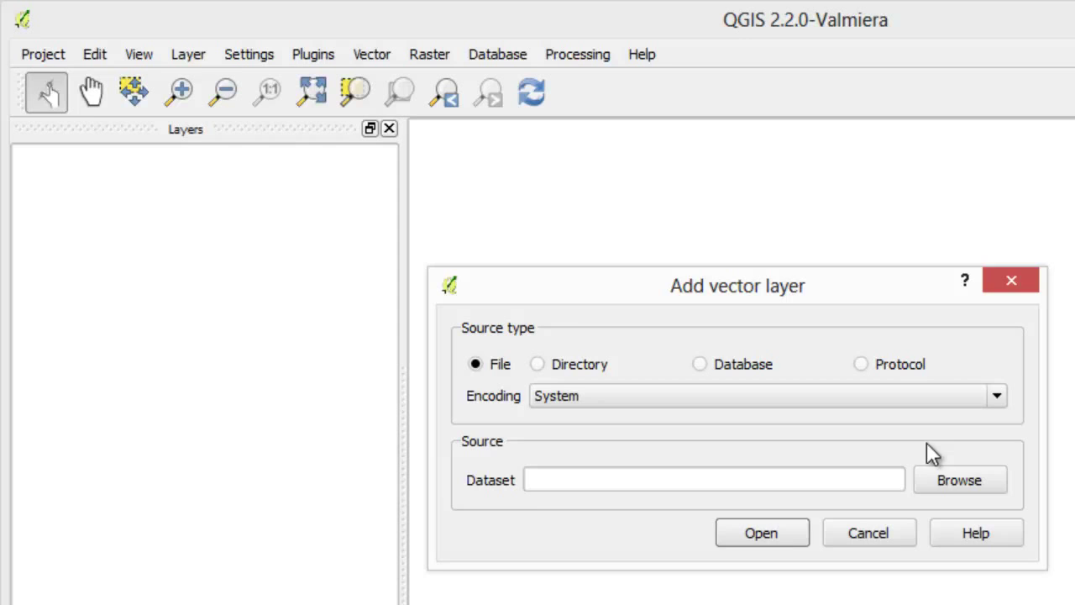
{"action": "left_click", "coordinate": [976, 480]}
{"action": "left_click", "coordinate": [980, 494]}
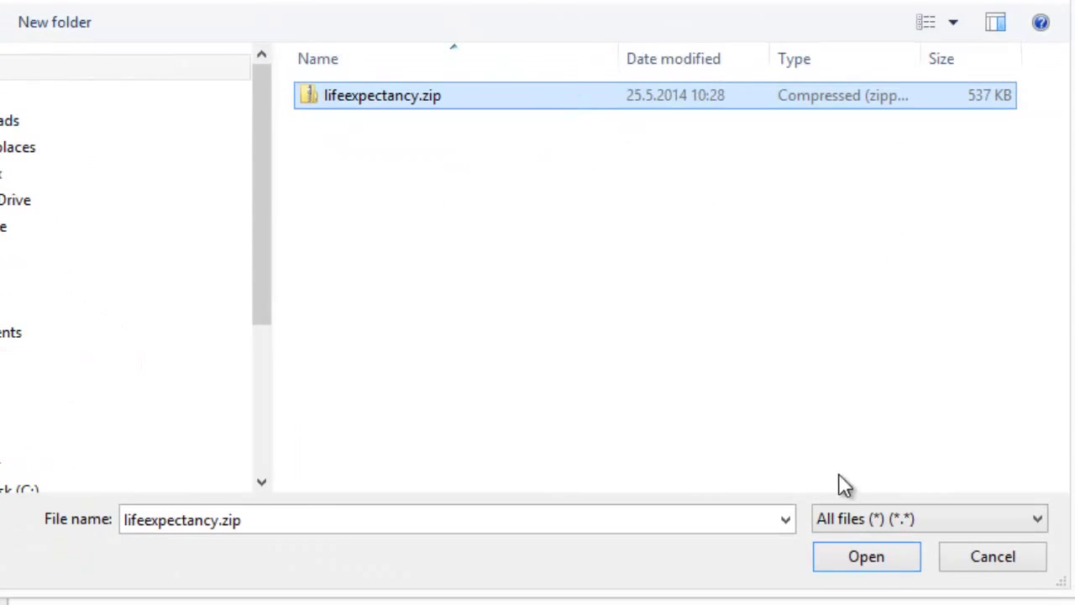
{"action": "left_click", "coordinate": [876, 560]}
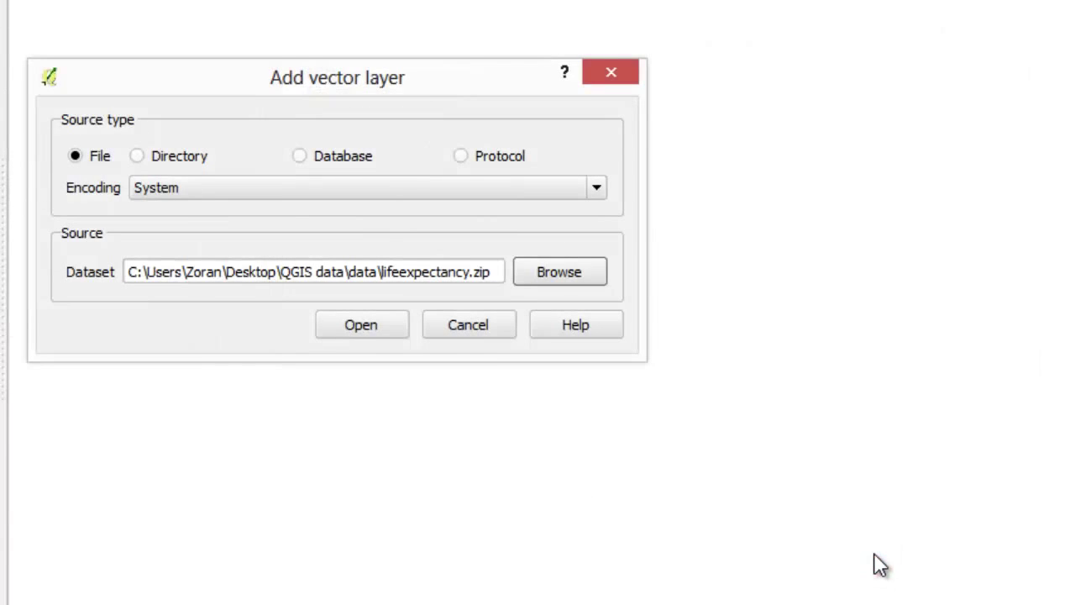
{"action": "left_click", "coordinate": [395, 325]}
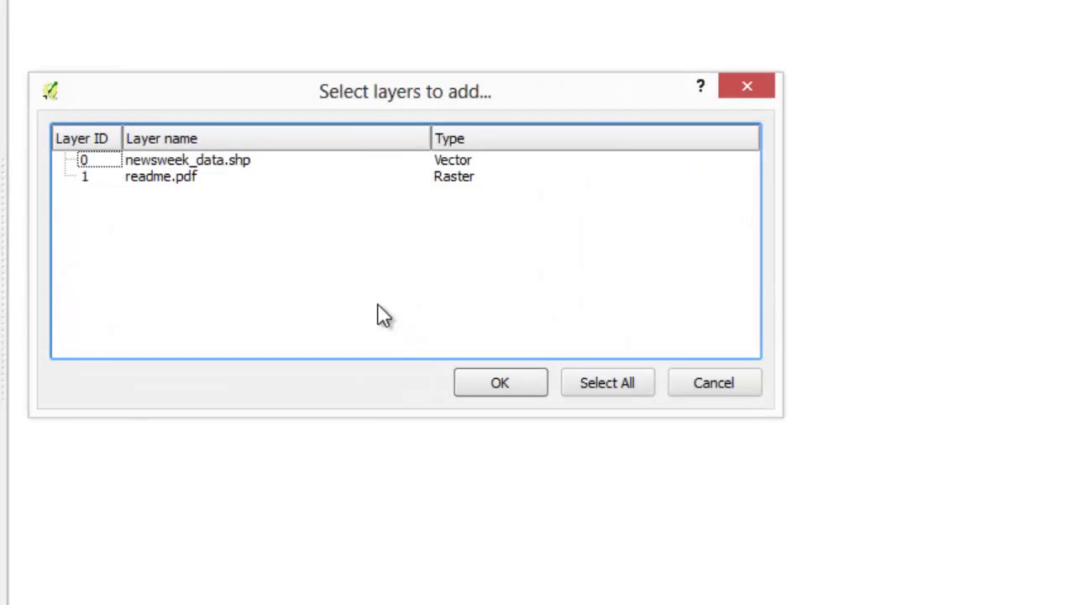
{"action": "left_click", "coordinate": [215, 163]}
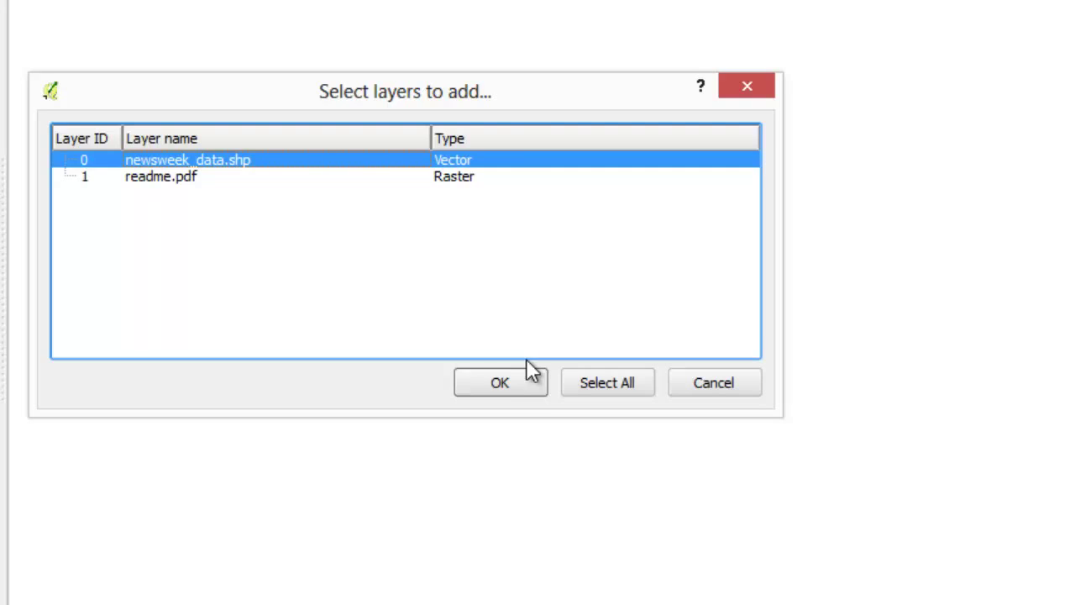
{"action": "left_click", "coordinate": [535, 383]}
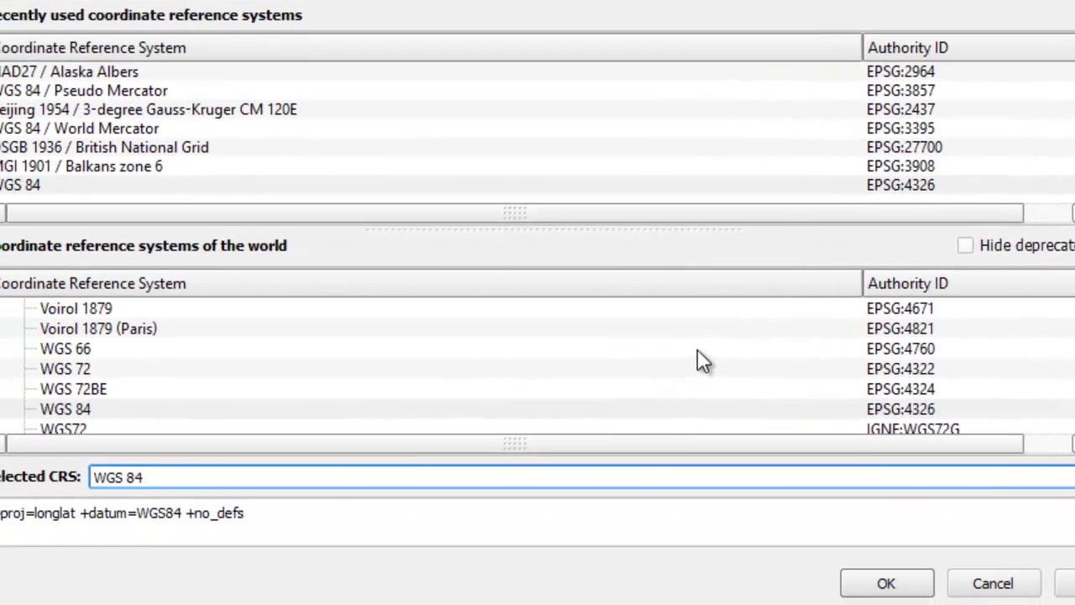
{"action": "left_click", "coordinate": [134, 184]}
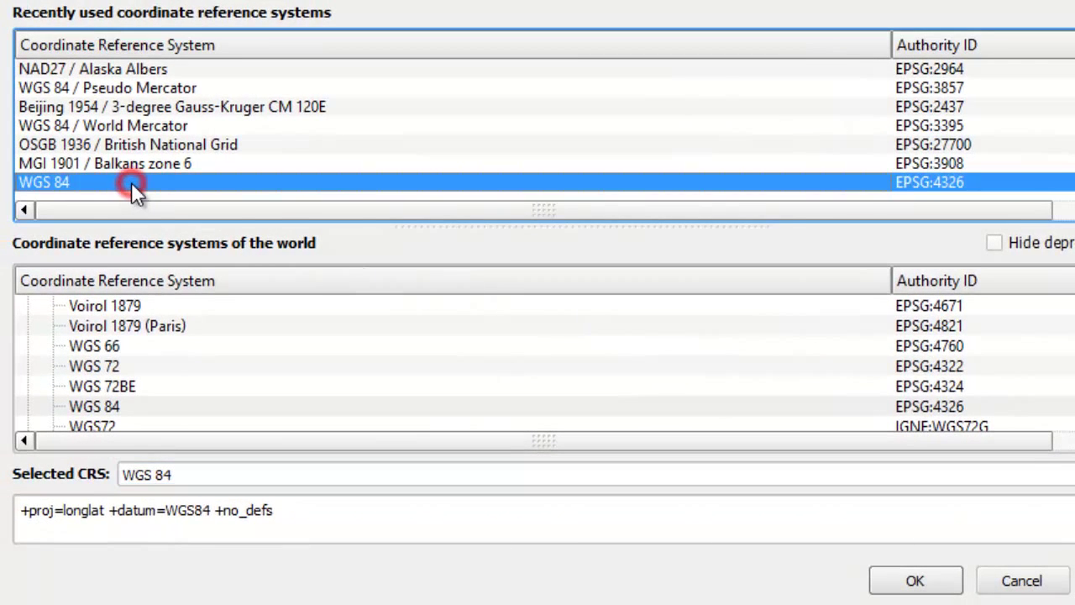
{"action": "left_click", "coordinate": [888, 580]}
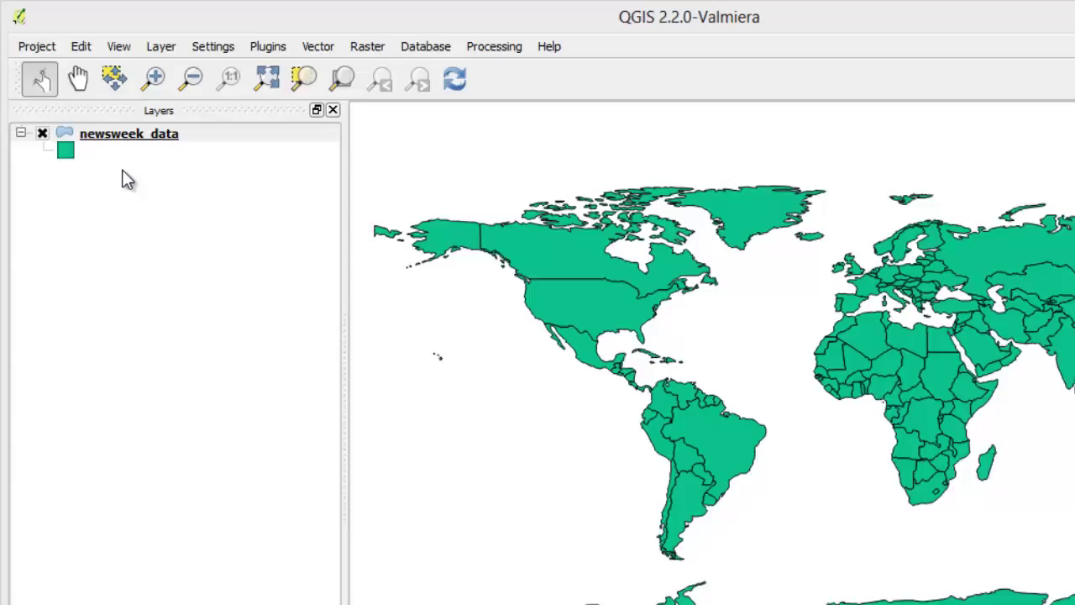
{"action": "right_click", "coordinate": [91, 103]}
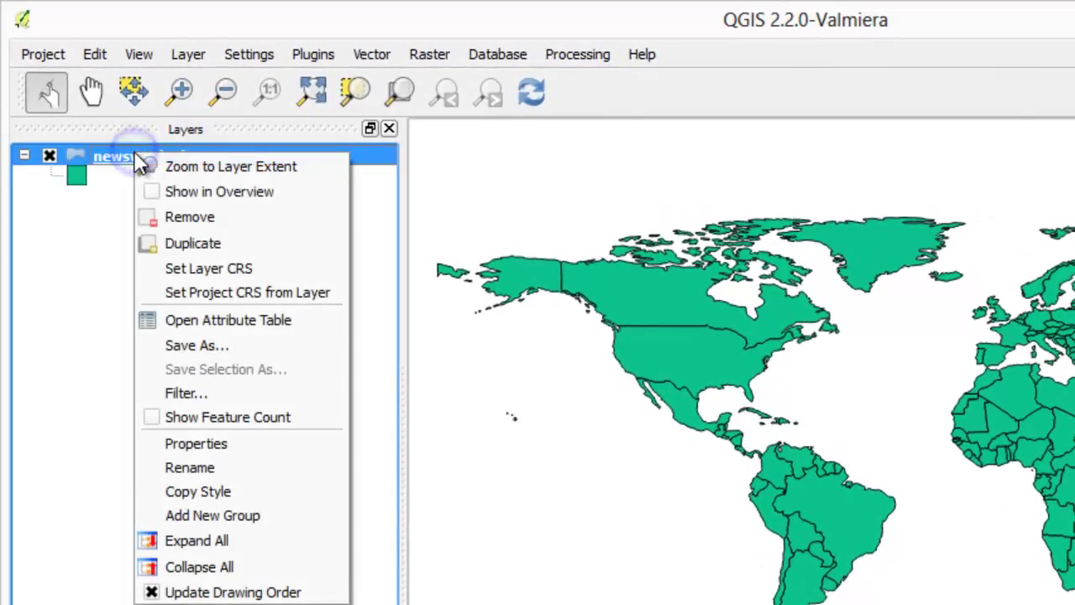
{"action": "left_click", "coordinate": [160, 322]}
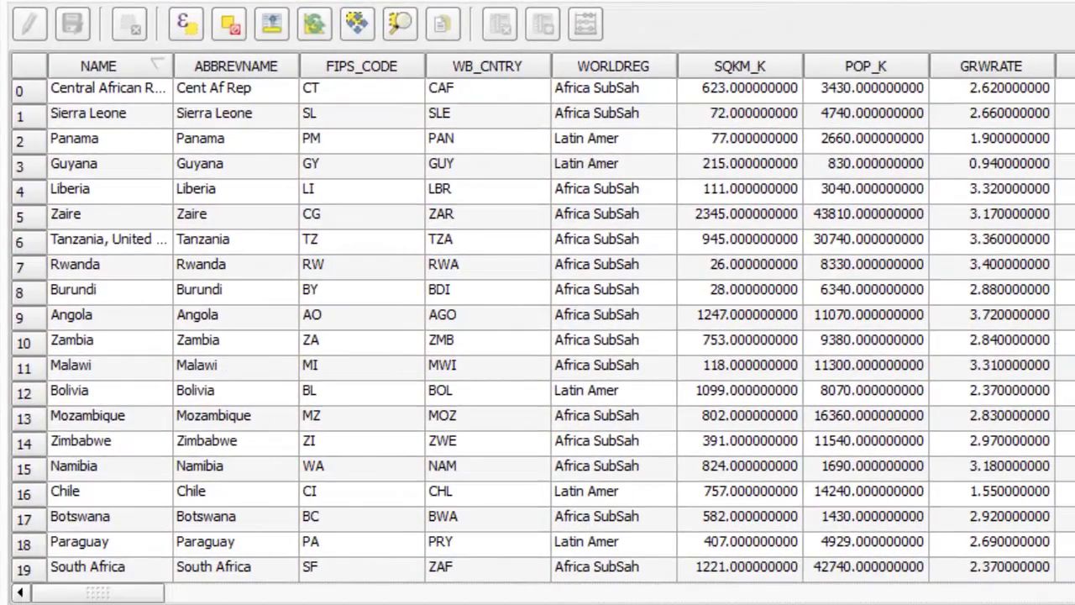
{"action": "scroll", "coordinate": [537, 336], "scroll_direction": "right", "scroll_amount": 1}
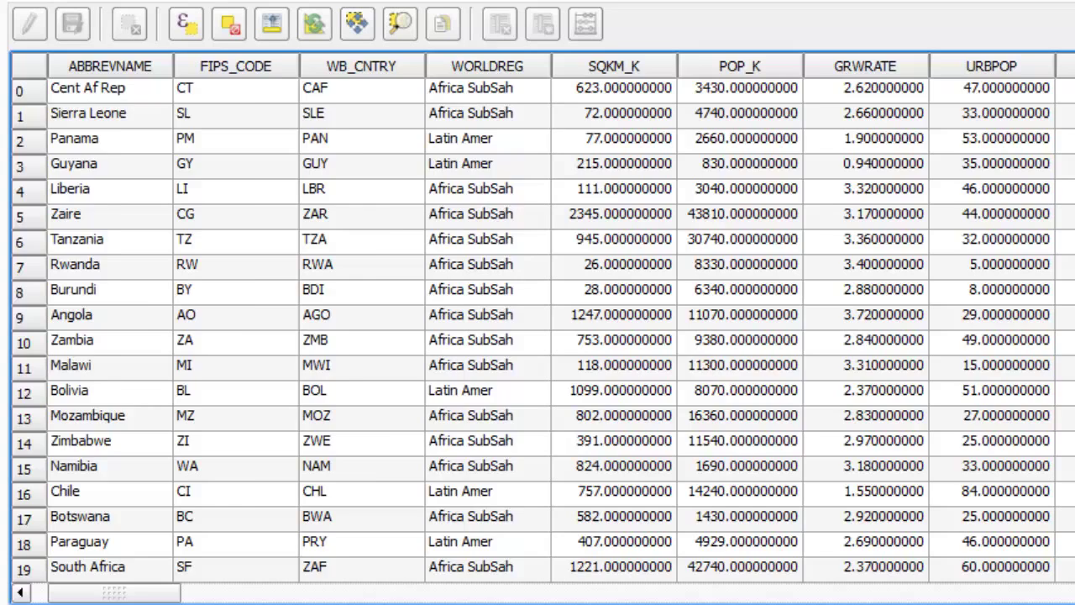
{"action": "scroll", "coordinate": [538, 328], "scroll_direction": "right", "scroll_amount": 4}
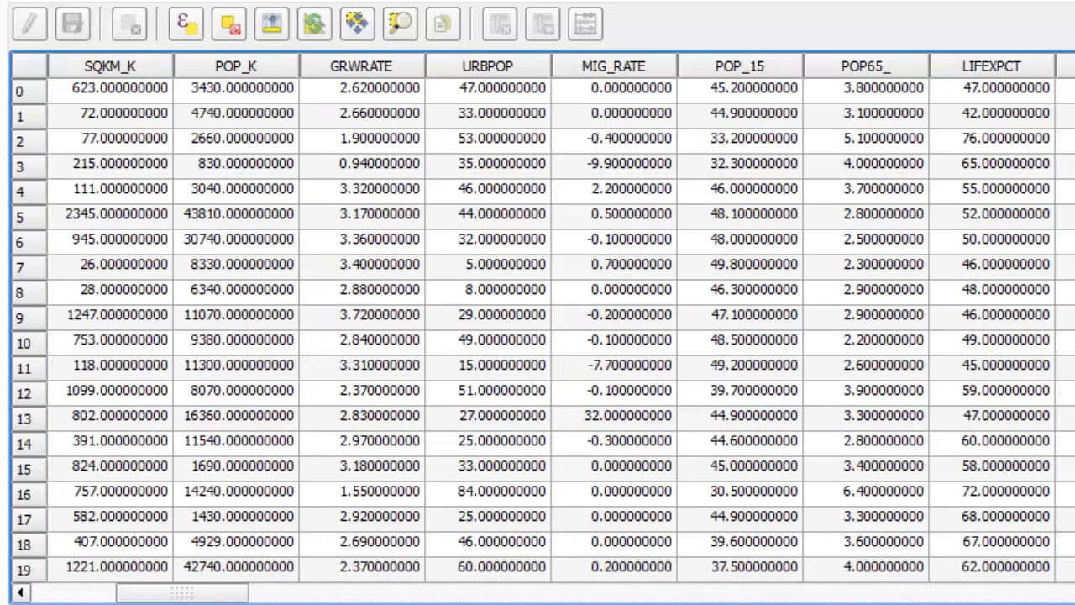
{"action": "left_click", "coordinate": [1031, 62]}
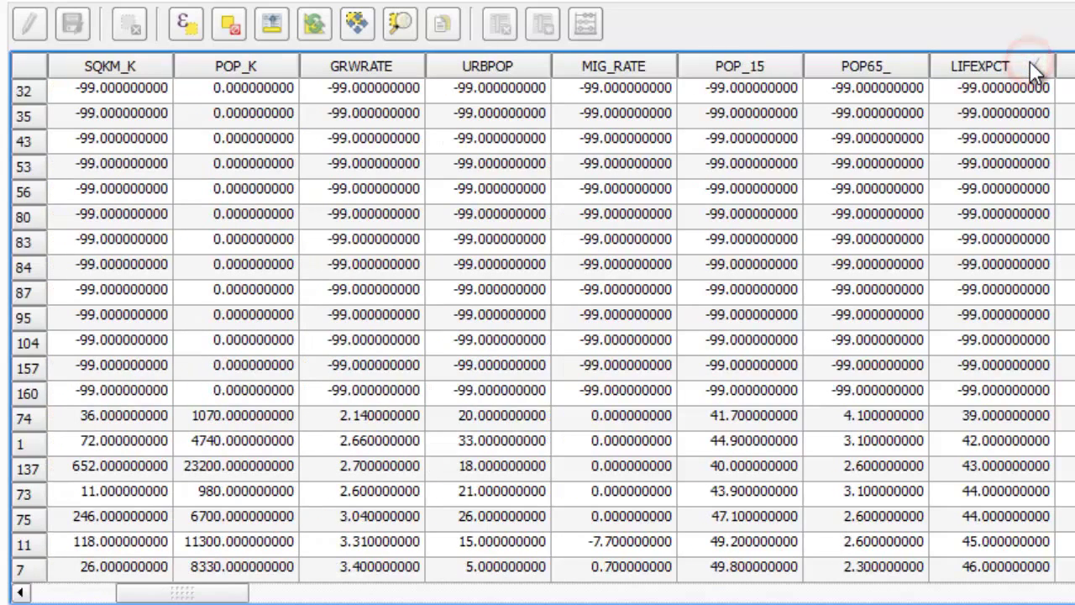
{"action": "left_click", "coordinate": [1030, 62]}
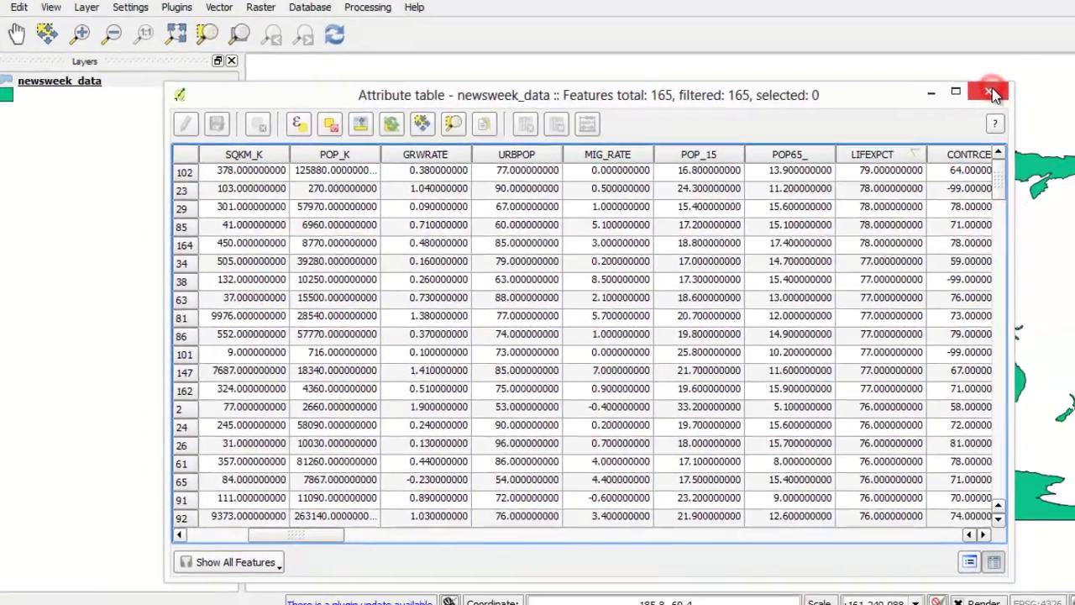
{"action": "left_click", "coordinate": [989, 92]}
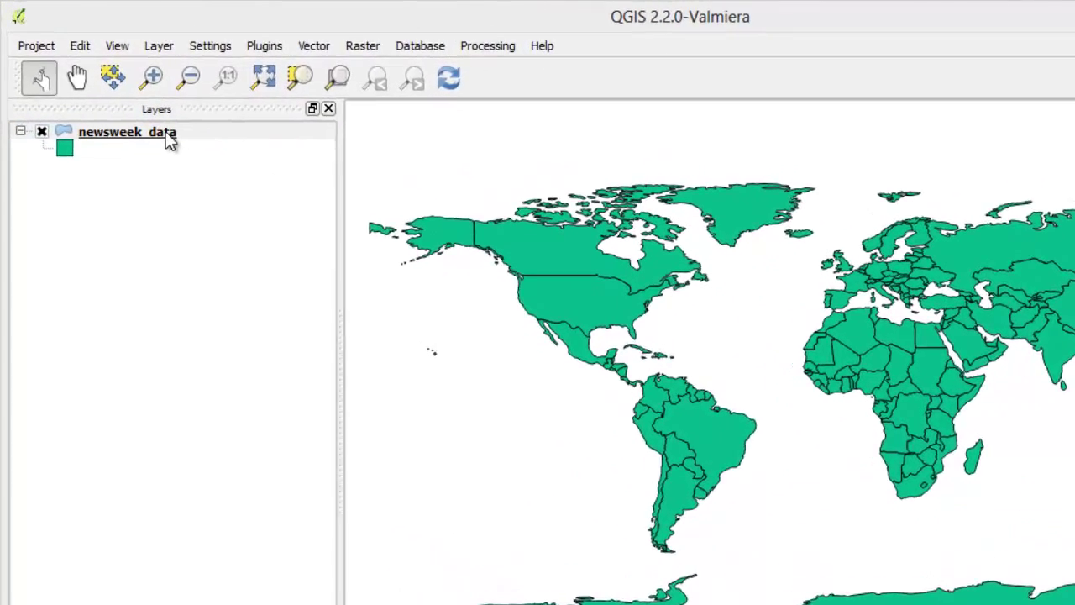
Give newsweek_data the saved 'dotted' fill, keeping the Single Symbol renderer
{"action": "right_click", "coordinate": [132, 106]}
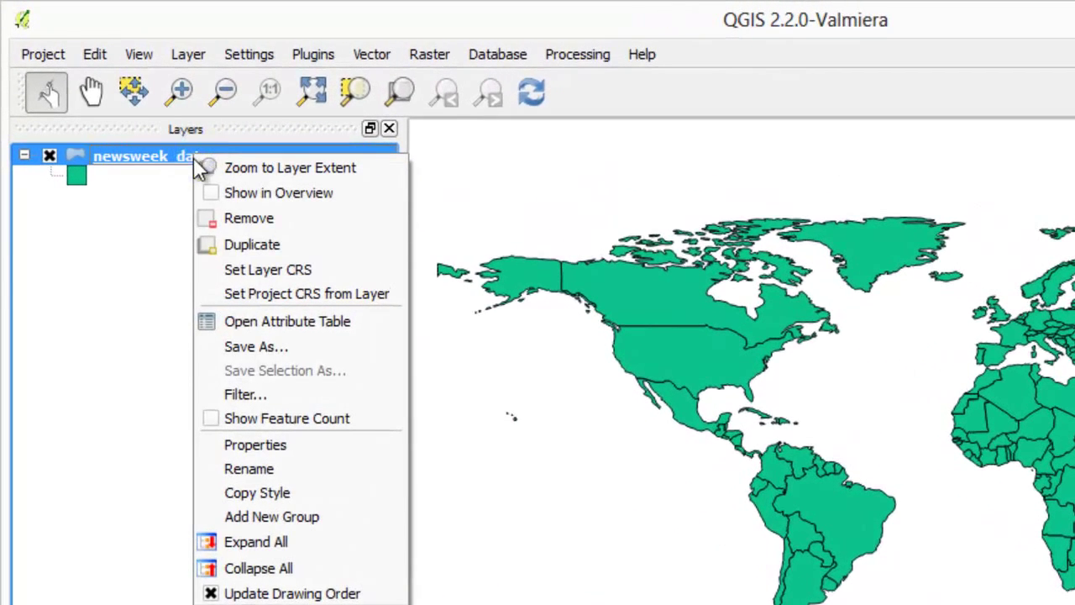
{"action": "left_click", "coordinate": [218, 445]}
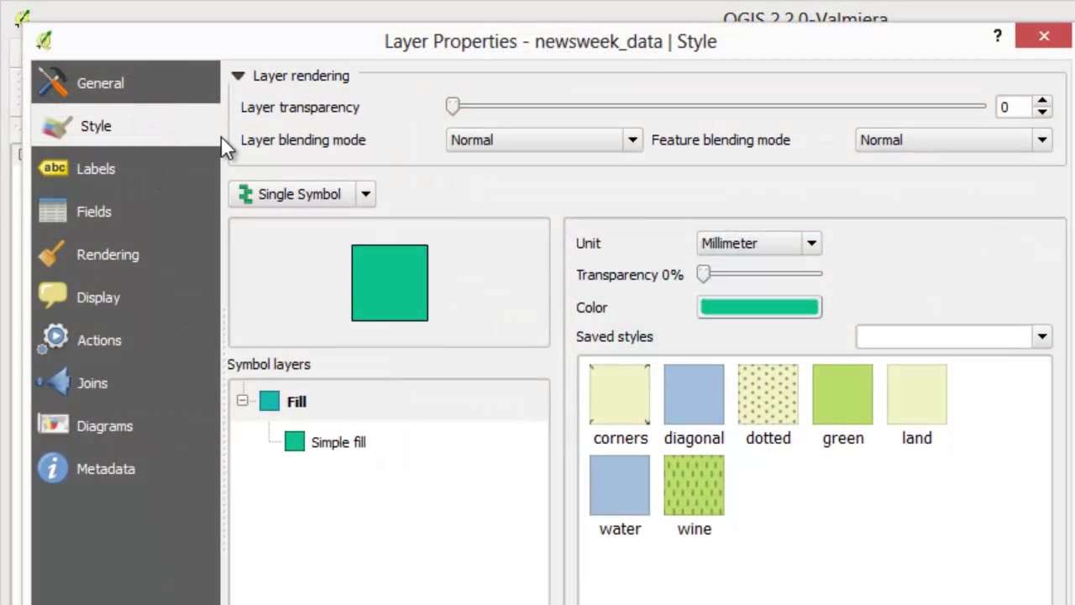
{"action": "left_click", "coordinate": [367, 196]}
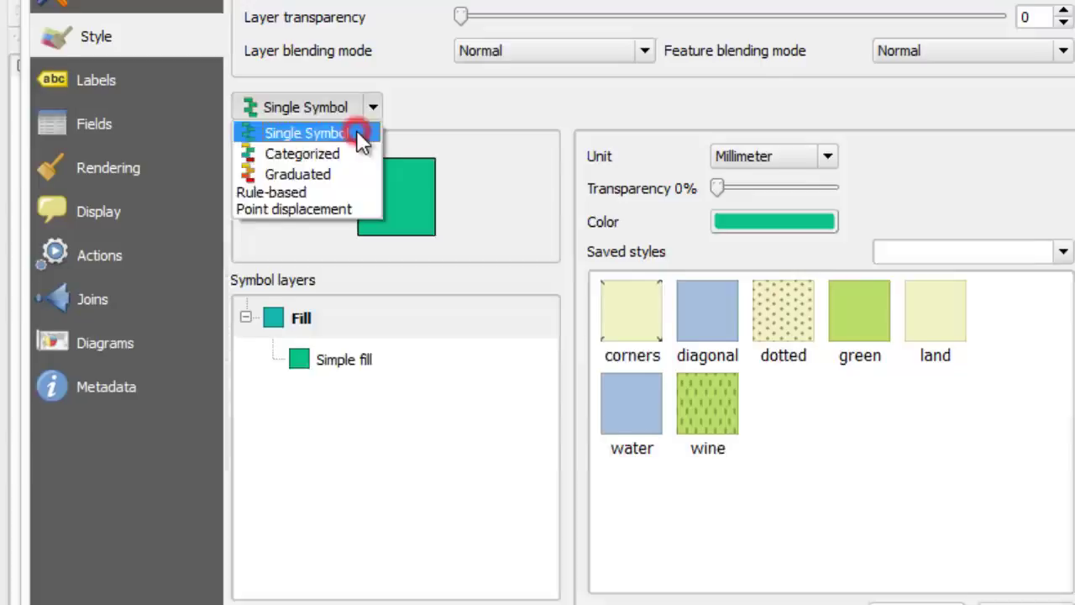
{"action": "left_click", "coordinate": [376, 173]}
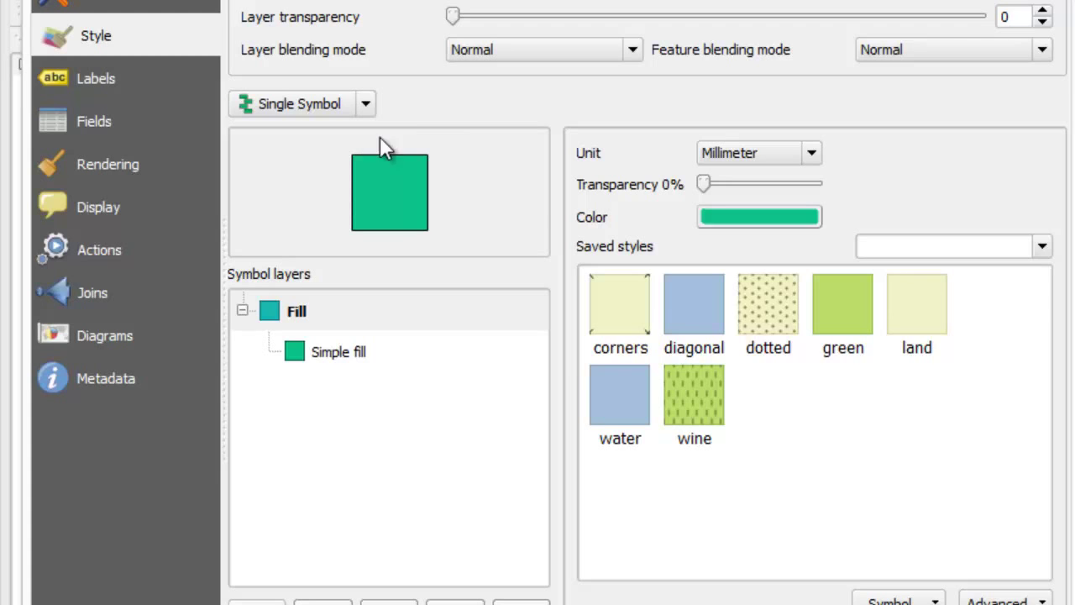
{"action": "left_click", "coordinate": [755, 305]}
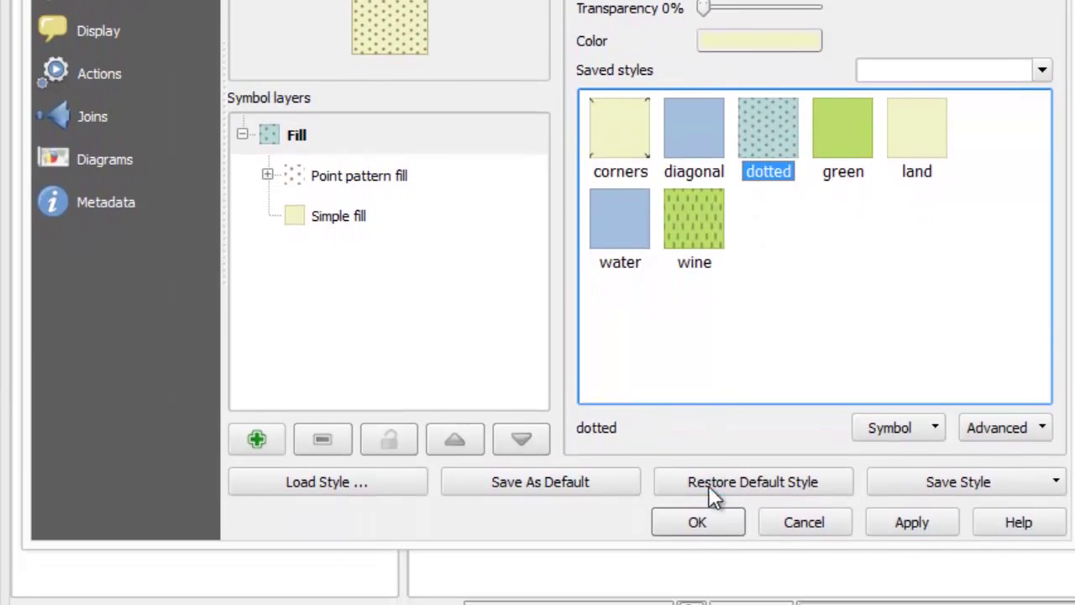
{"action": "left_click", "coordinate": [703, 520]}
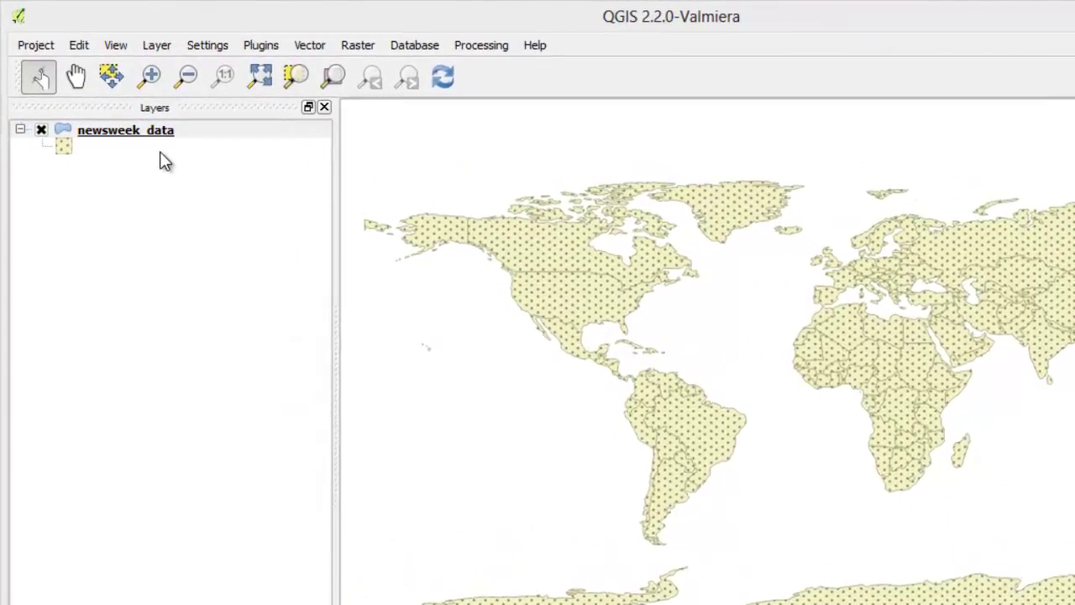
Categorize the countries by LIFEXPCT with the Blues colour ramp, one class per value
{"action": "right_click", "coordinate": [154, 131]}
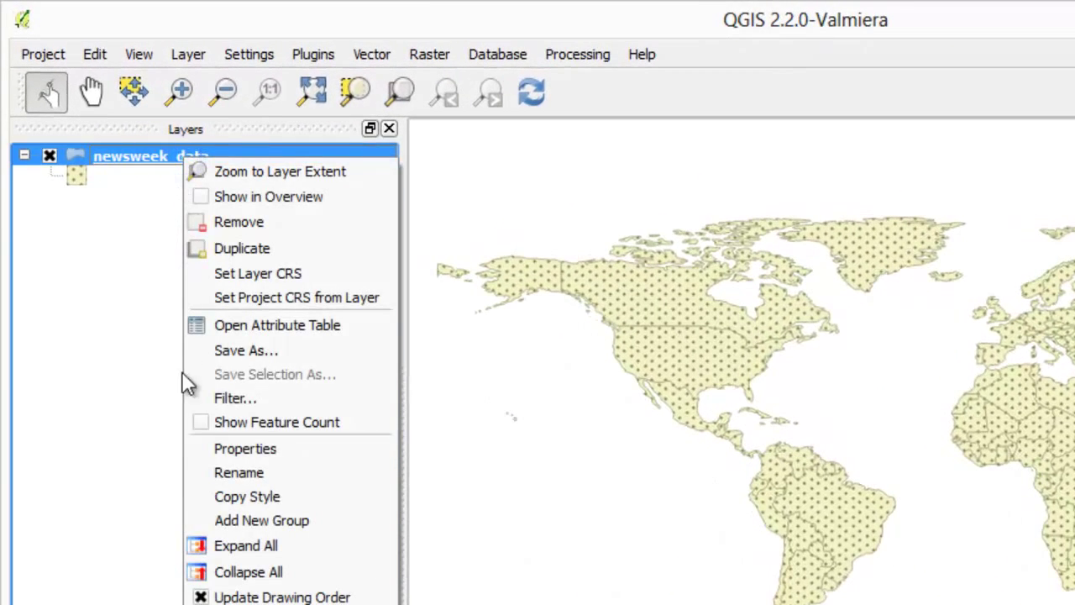
{"action": "left_click", "coordinate": [197, 453]}
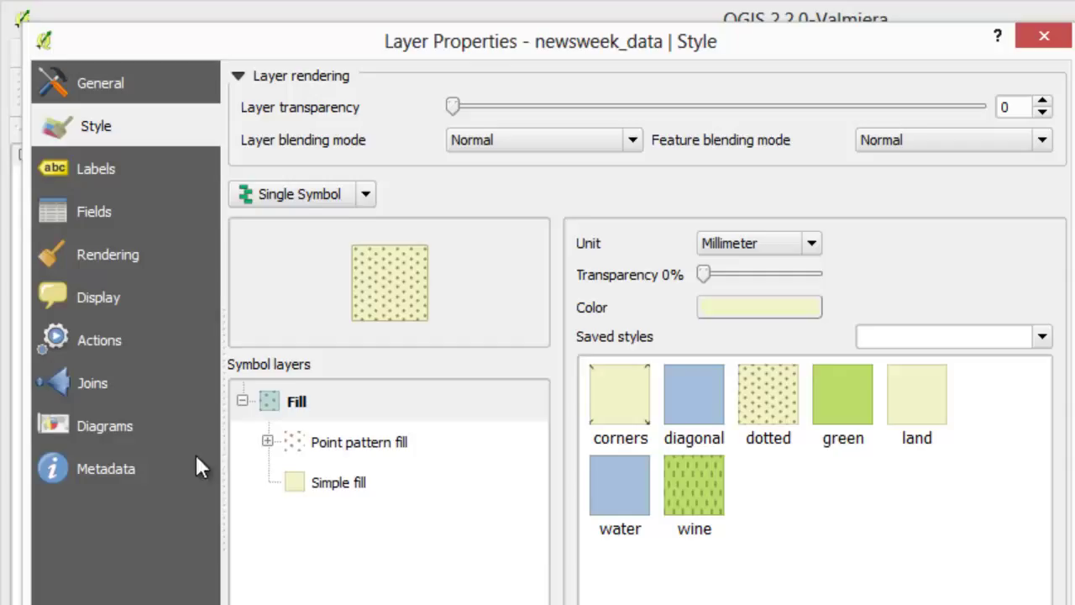
{"action": "left_click", "coordinate": [366, 194]}
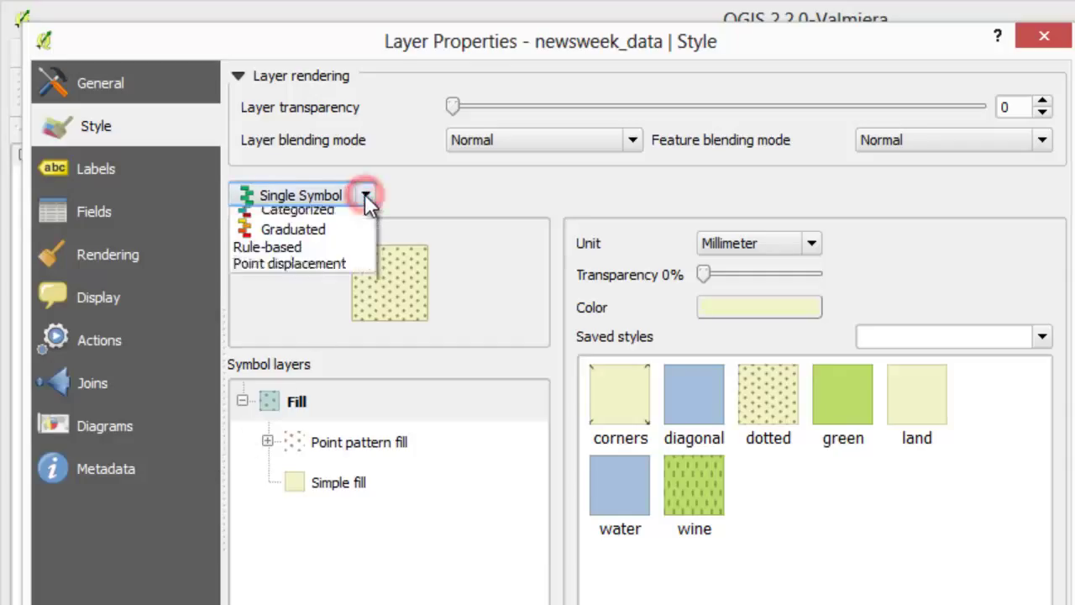
{"action": "left_click", "coordinate": [340, 241]}
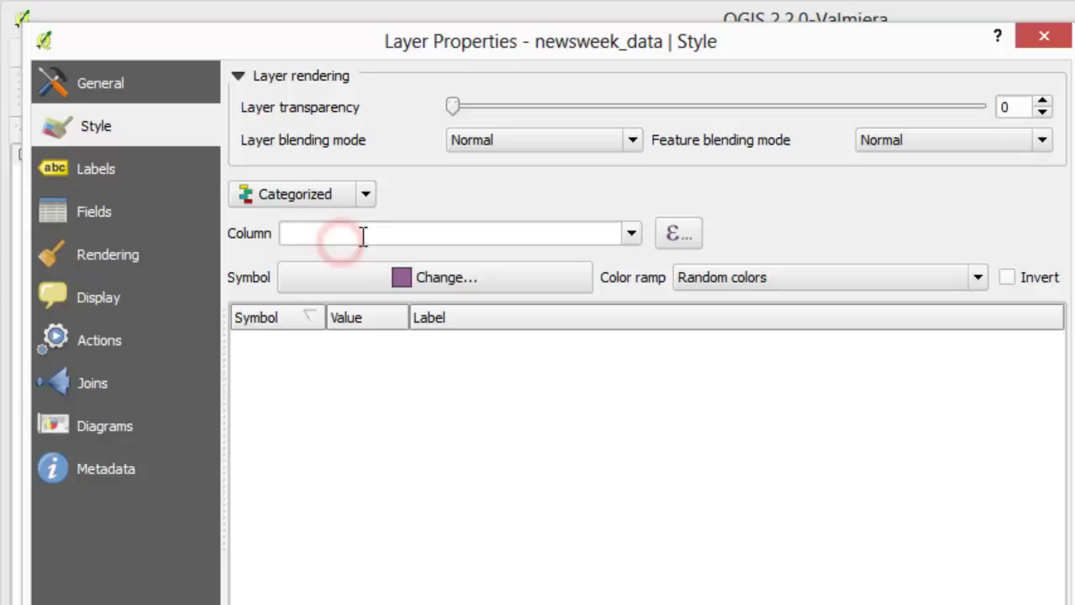
{"action": "left_click", "coordinate": [634, 238]}
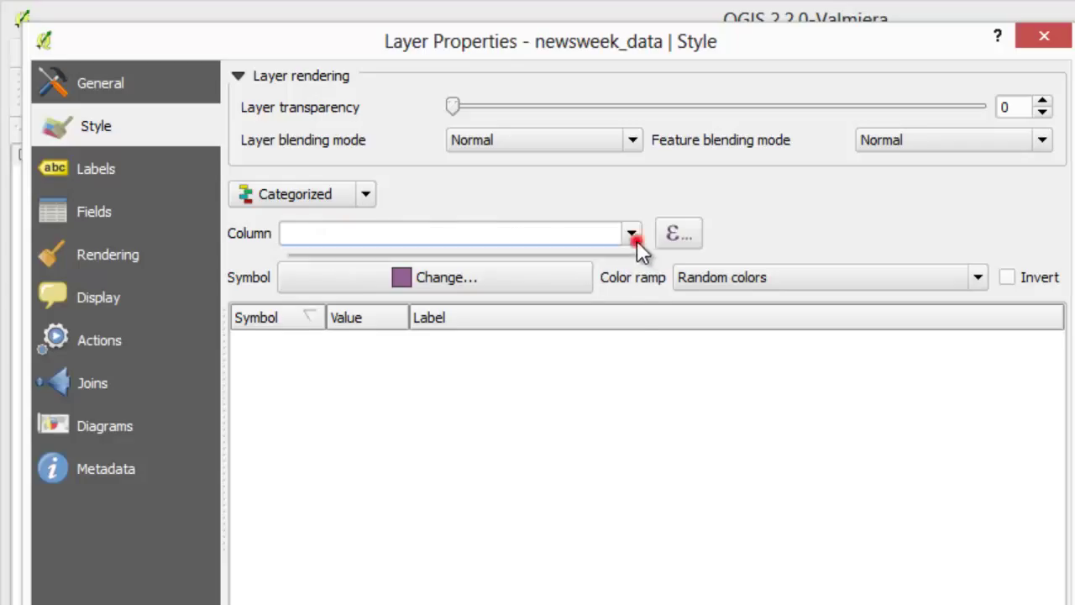
{"action": "scroll", "coordinate": [637, 240], "scroll_direction": "up", "scroll_amount": 3}
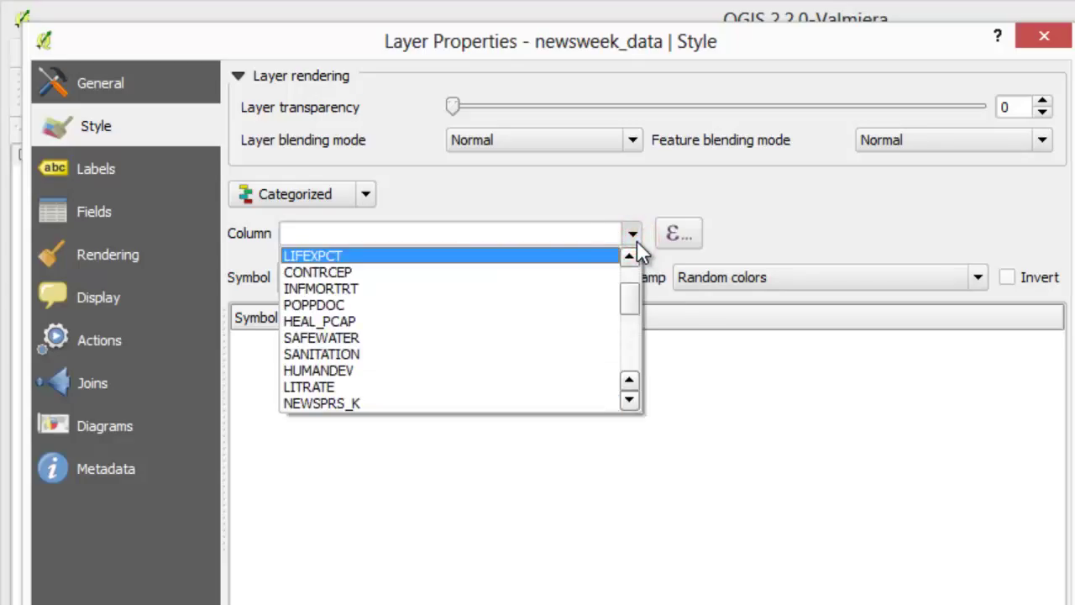
{"action": "left_click", "coordinate": [564, 255]}
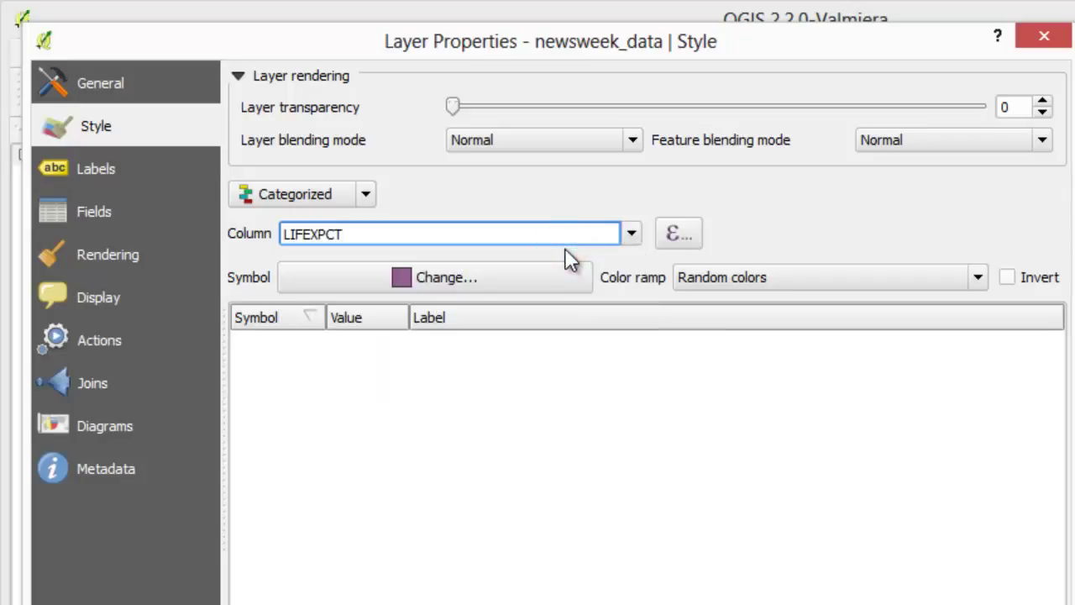
{"action": "left_click", "coordinate": [979, 278]}
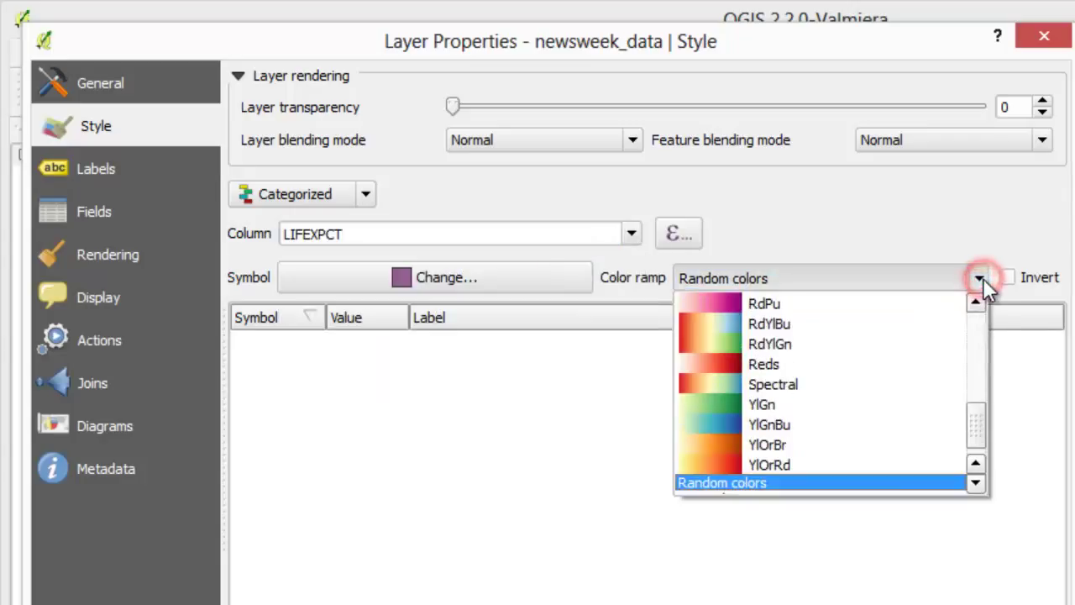
{"action": "left_click_drag", "start_coordinate": [976, 415], "coordinate": [984, 331]}
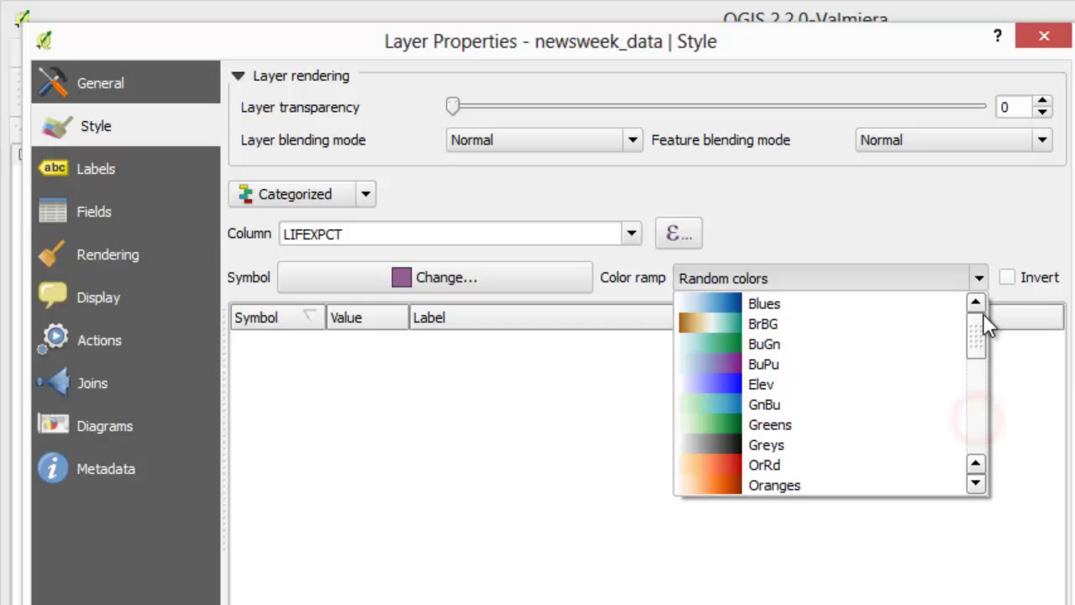
{"action": "left_click", "coordinate": [870, 303]}
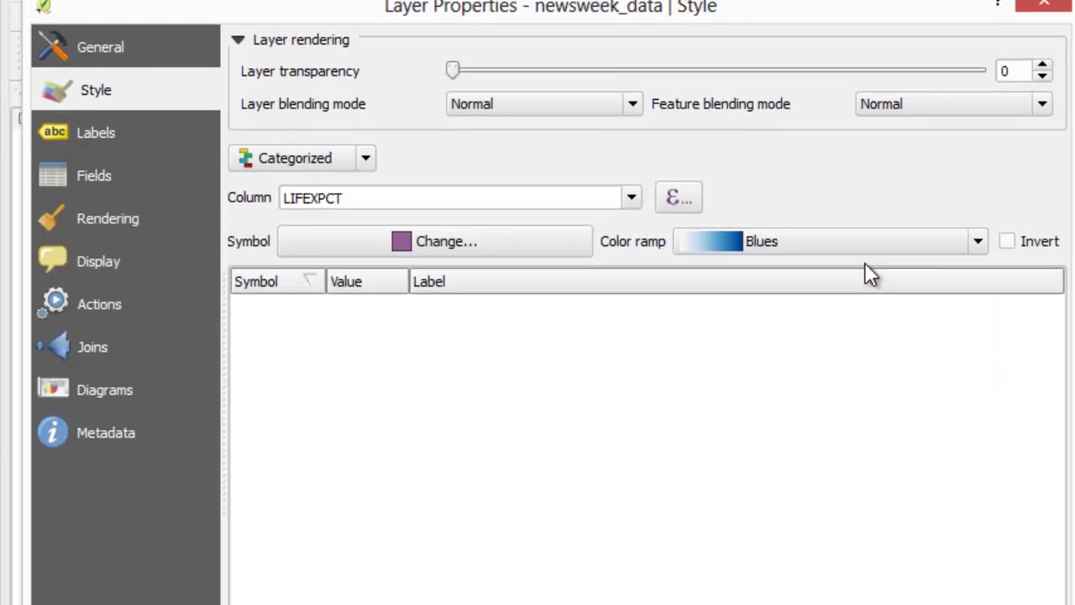
{"action": "left_click", "coordinate": [292, 494]}
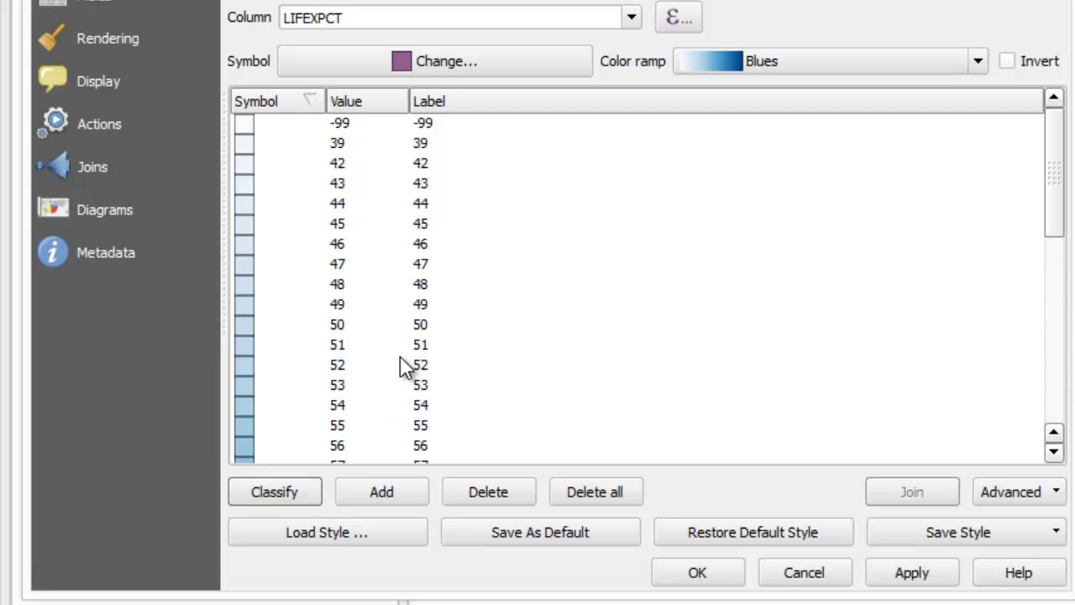
{"action": "left_click", "coordinate": [698, 573]}
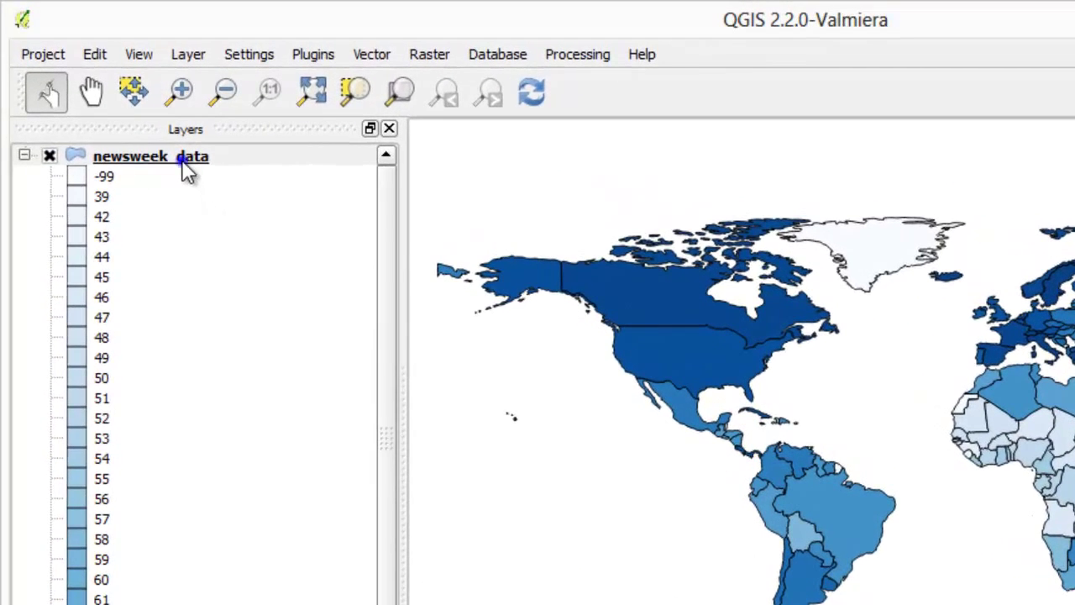
Switch the newsweek_data style to Graduated on LIFEXPCT, giving five equal-interval Blues classes
{"action": "right_click", "coordinate": [122, 106]}
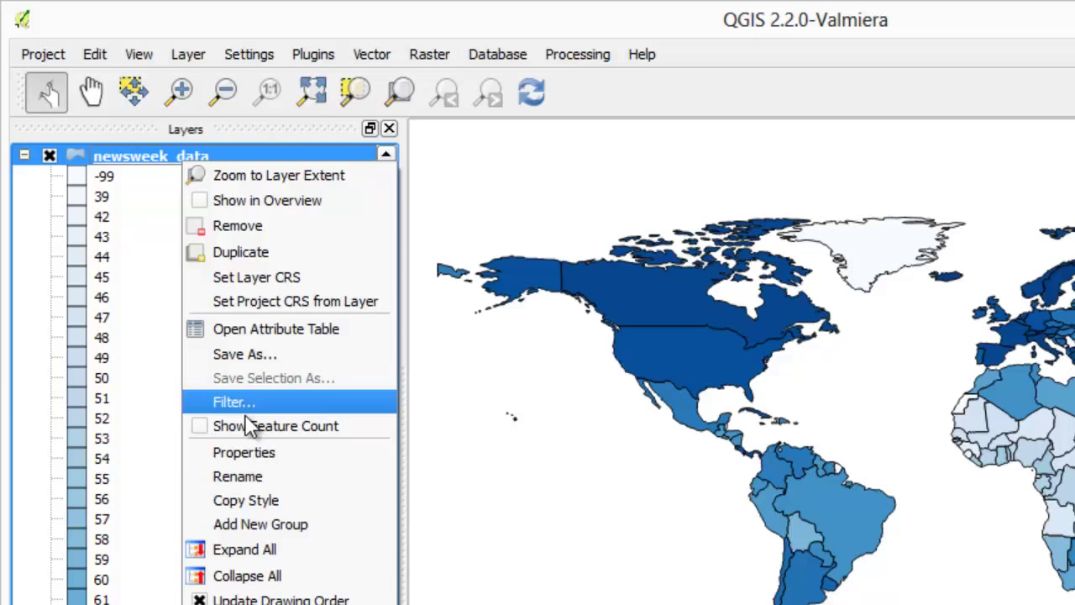
{"action": "left_click", "coordinate": [247, 452]}
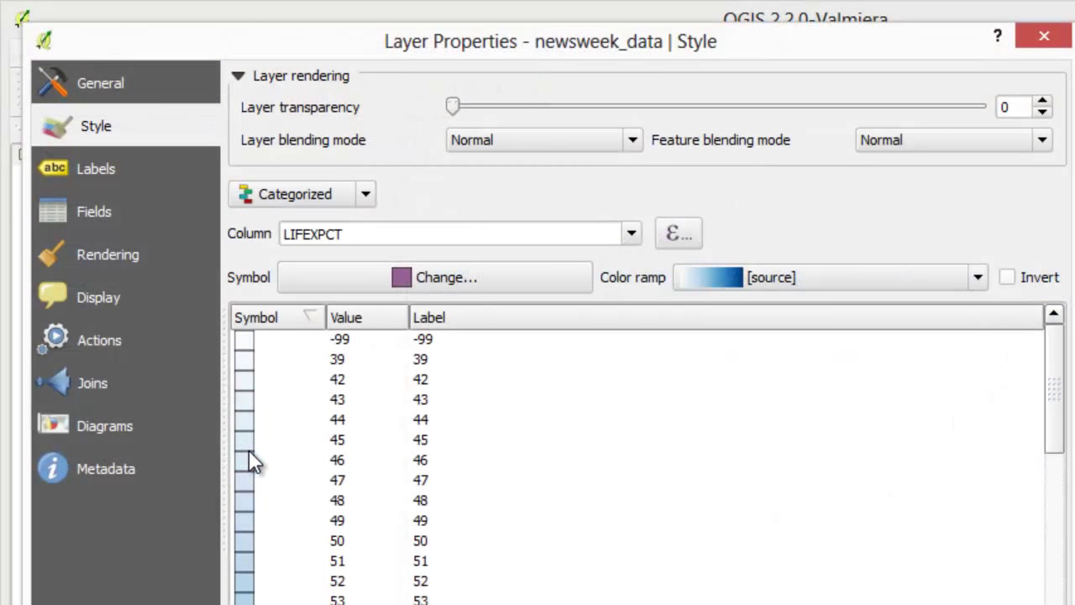
{"action": "left_click", "coordinate": [363, 192]}
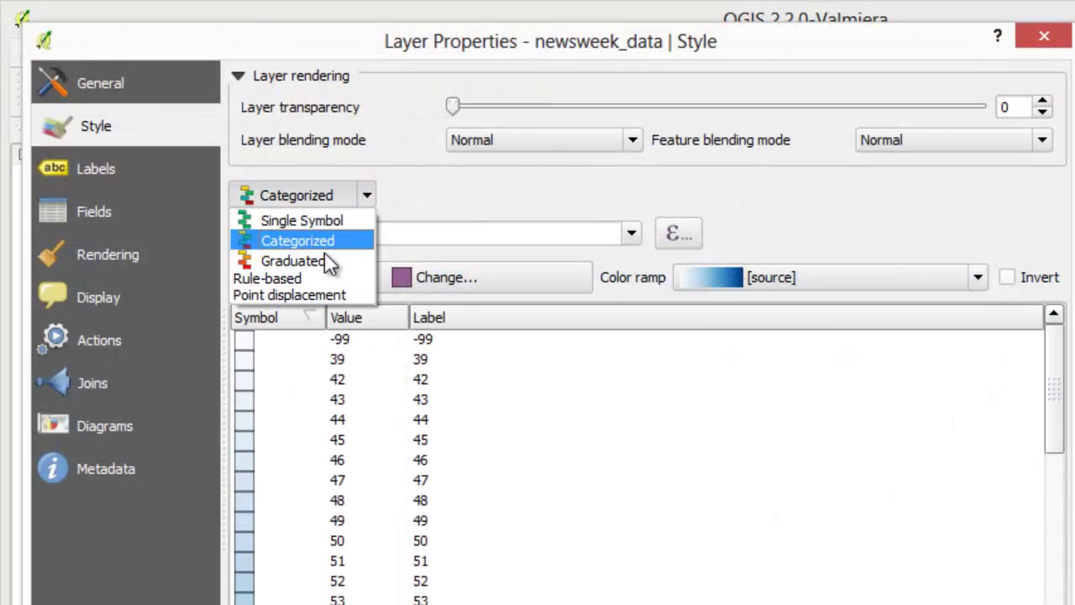
{"action": "left_click", "coordinate": [321, 270]}
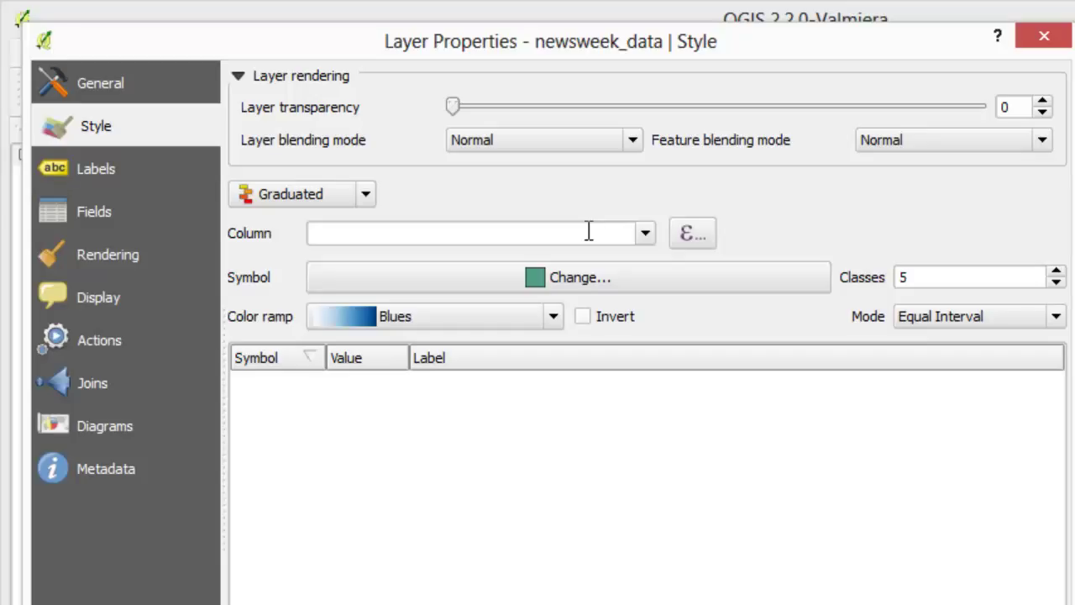
{"action": "left_click", "coordinate": [645, 233]}
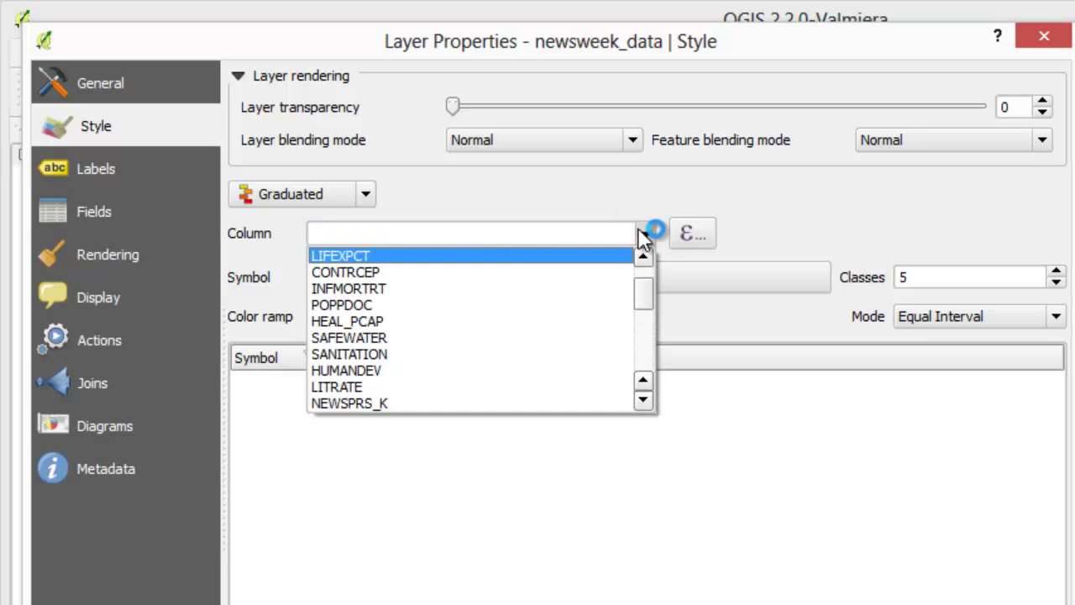
{"action": "left_click", "coordinate": [597, 253]}
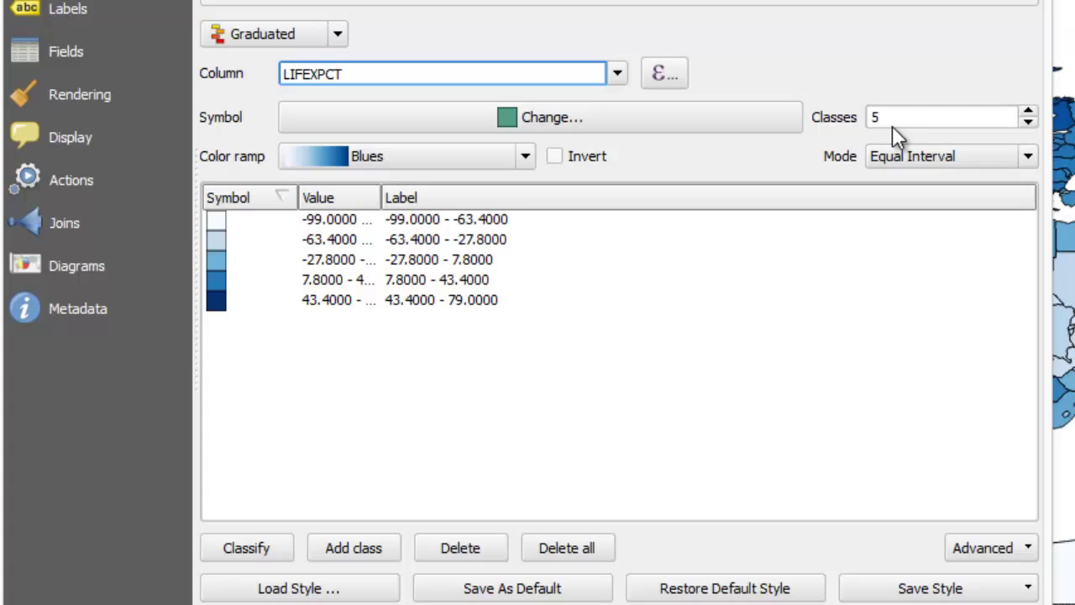
{"action": "left_click", "coordinate": [1033, 185]}
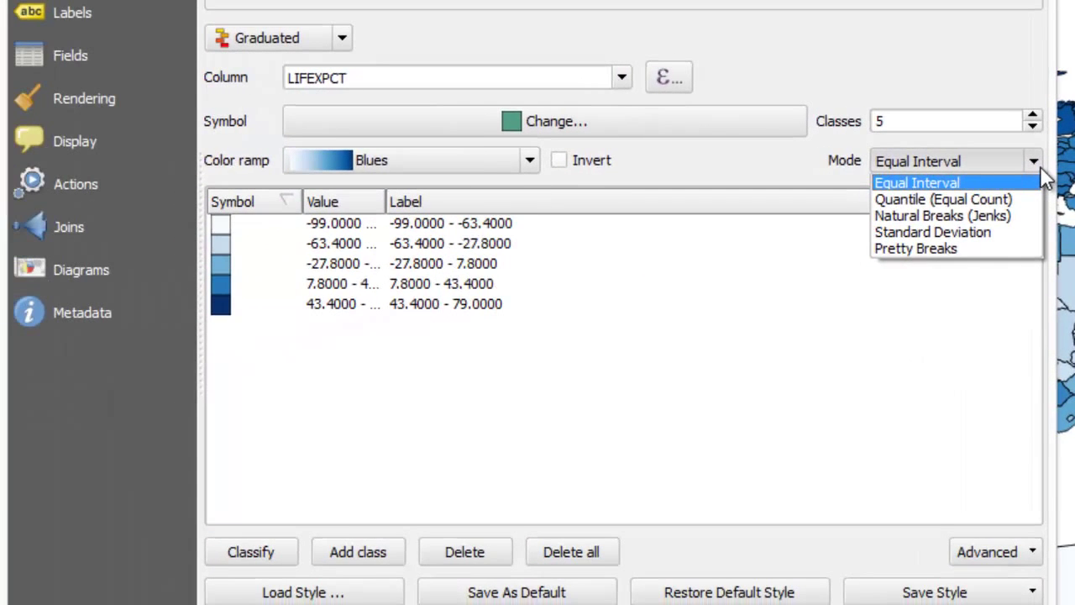
Reclassify LIFEXPCT using Quantile (Equal Count) mode with 3 classes and apply it
{"action": "left_click", "coordinate": [1018, 200]}
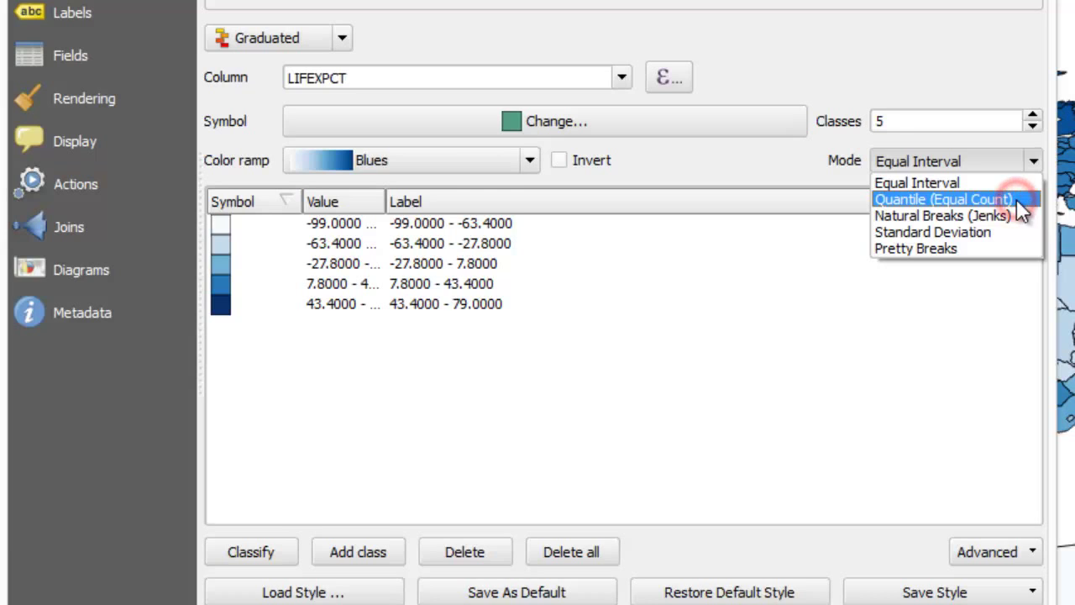
{"action": "left_click", "coordinate": [1032, 124]}
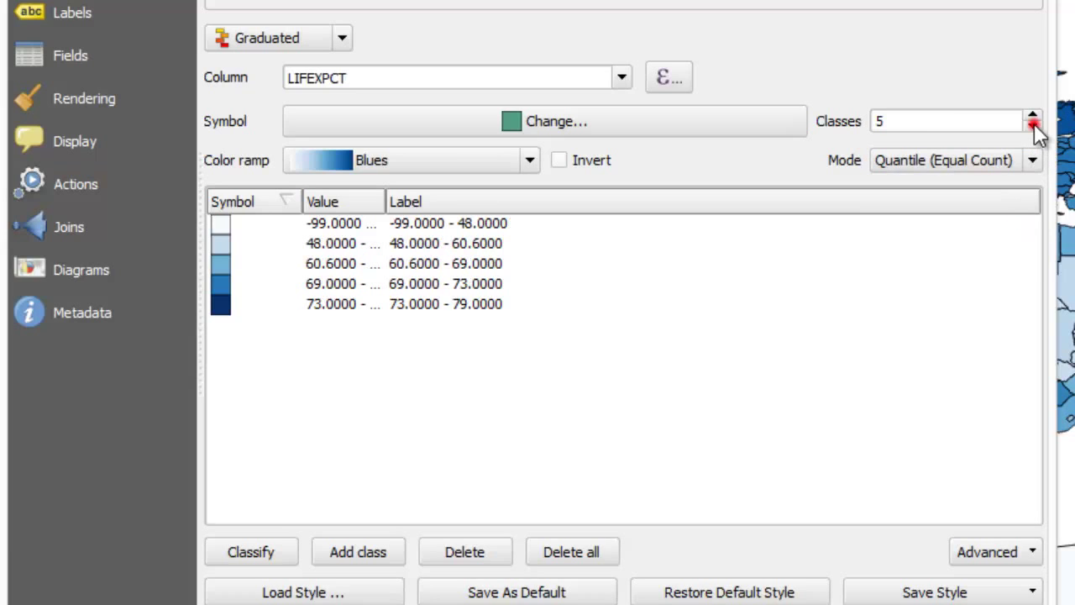
{"action": "left_click", "coordinate": [1033, 127]}
{"action": "left_click", "coordinate": [1032, 127]}
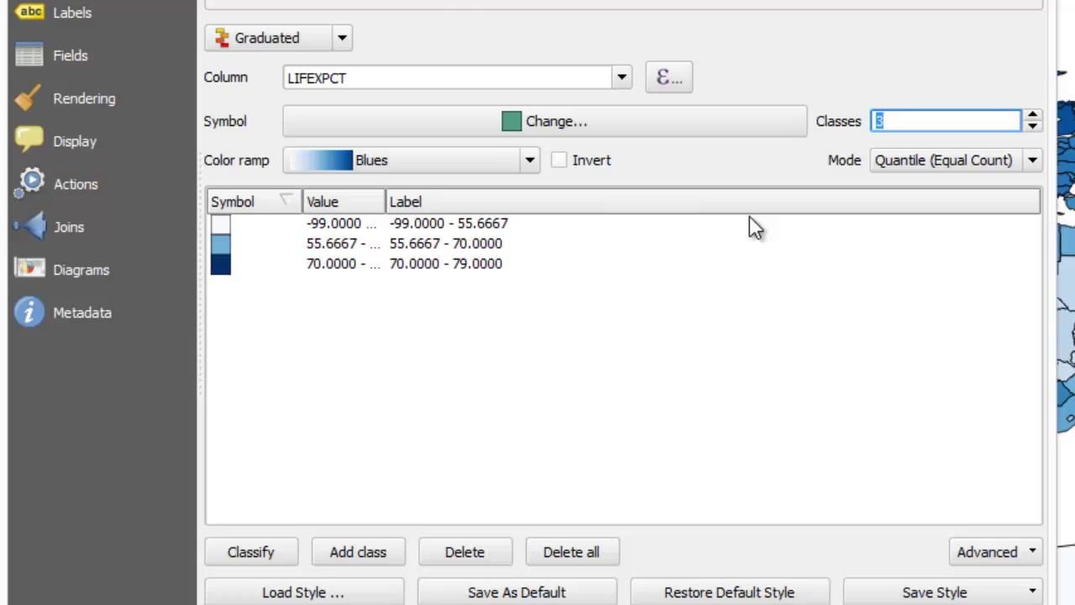
{"action": "left_click", "coordinate": [592, 234]}
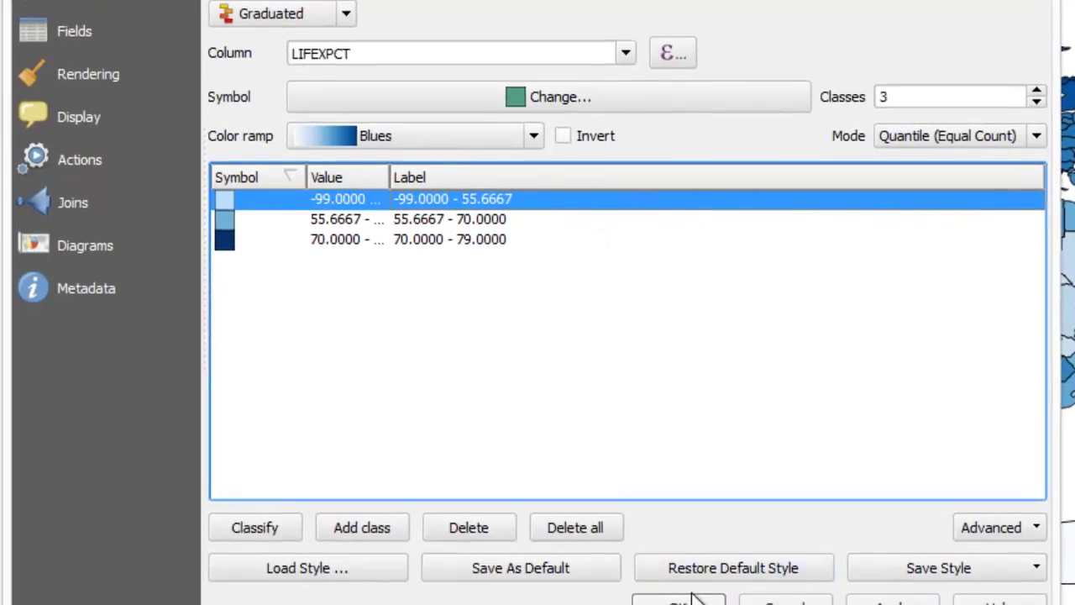
{"action": "left_click", "coordinate": [693, 535]}
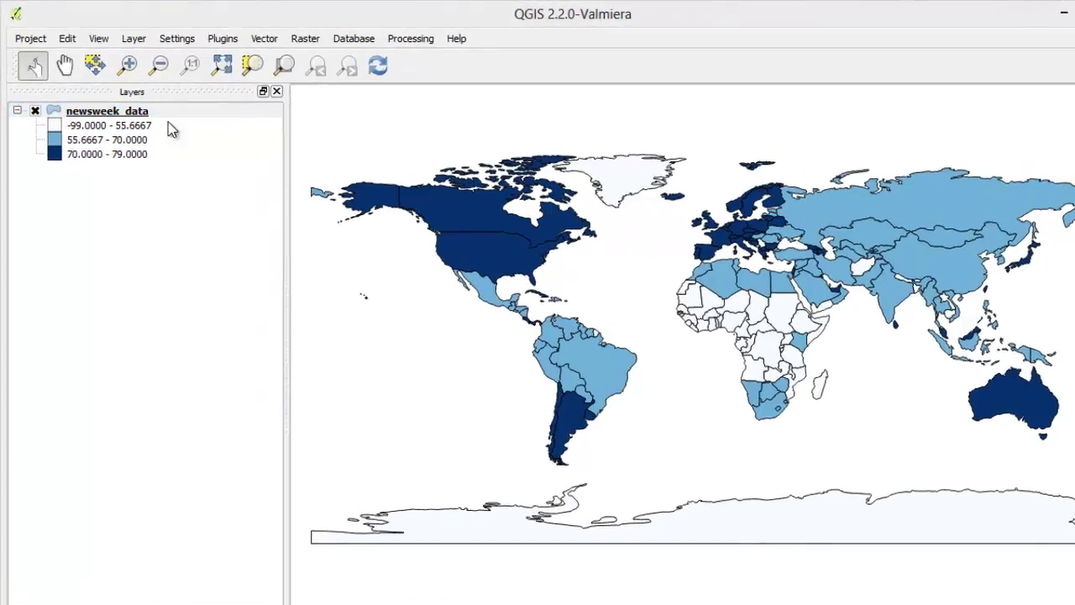
Colour the lowest class (-99 to 55.6667) red
{"action": "right_click", "coordinate": [133, 104]}
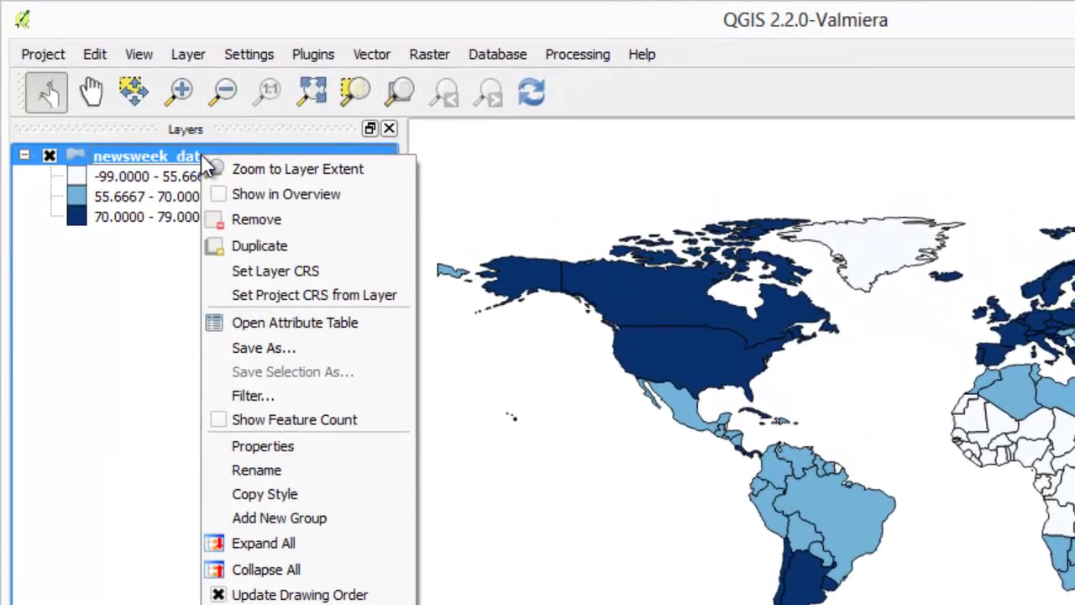
{"action": "left_click", "coordinate": [231, 451]}
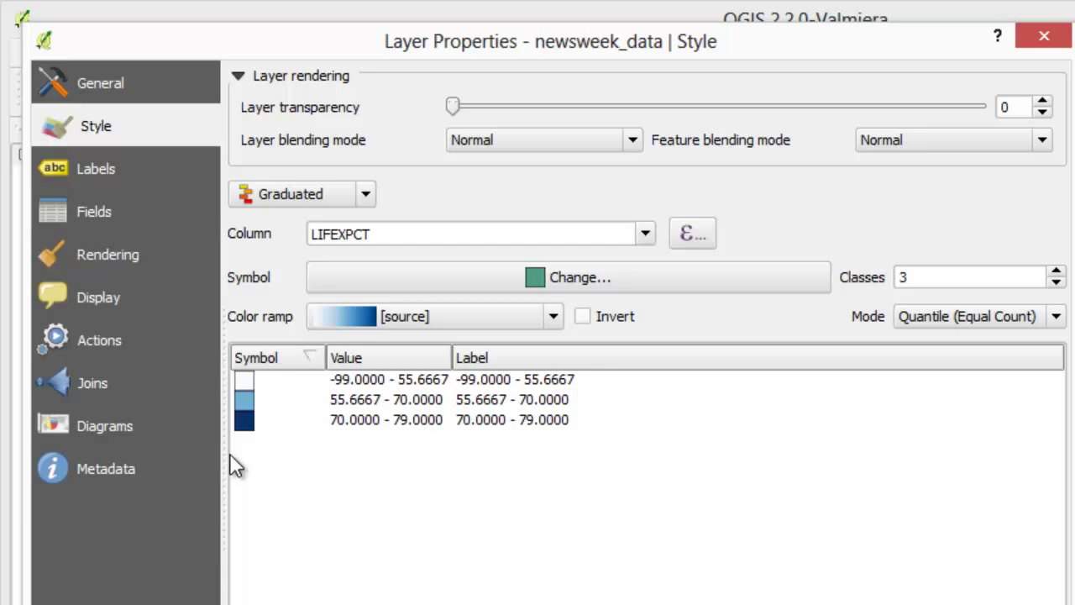
{"action": "double_click", "coordinate": [246, 380]}
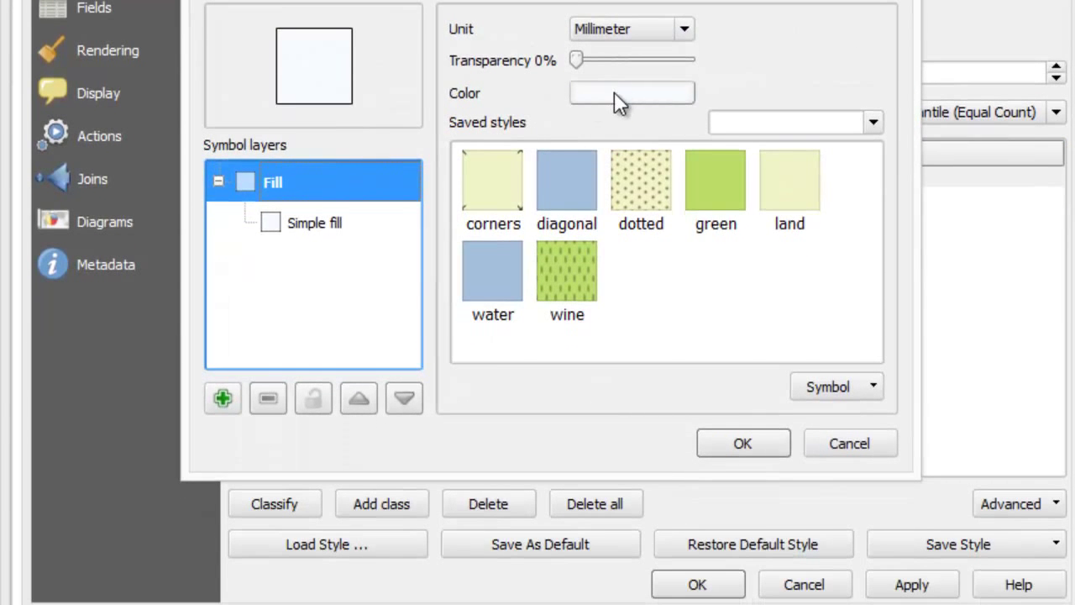
{"action": "left_click", "coordinate": [614, 92]}
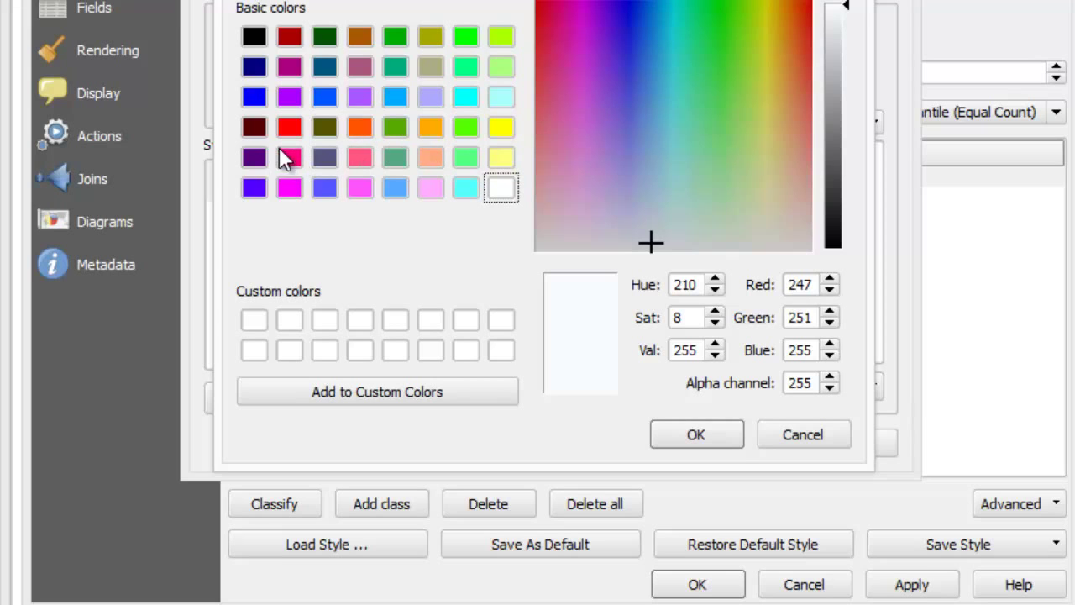
{"action": "left_click", "coordinate": [282, 136]}
{"action": "left_click", "coordinate": [708, 437]}
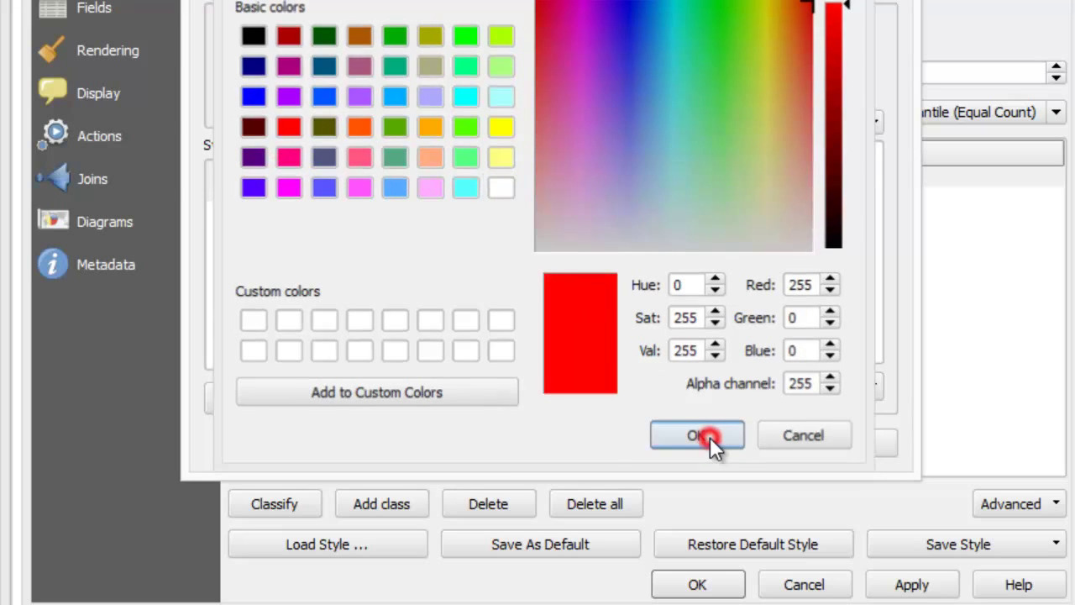
{"action": "left_click", "coordinate": [710, 437]}
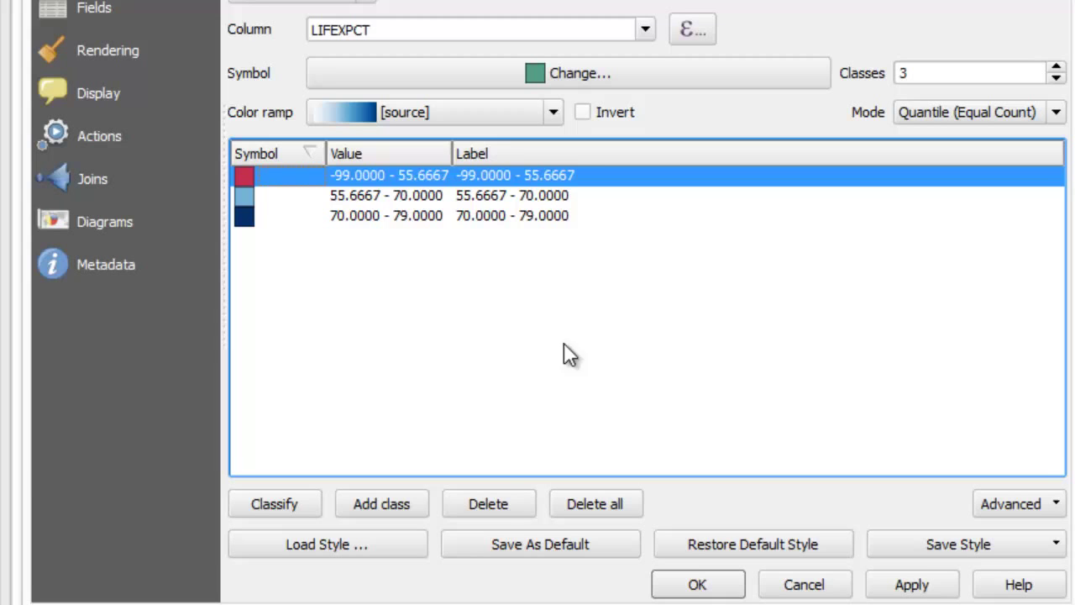
Colour the middle class (55.6667 to 70) light yellow
{"action": "left_click", "coordinate": [250, 196]}
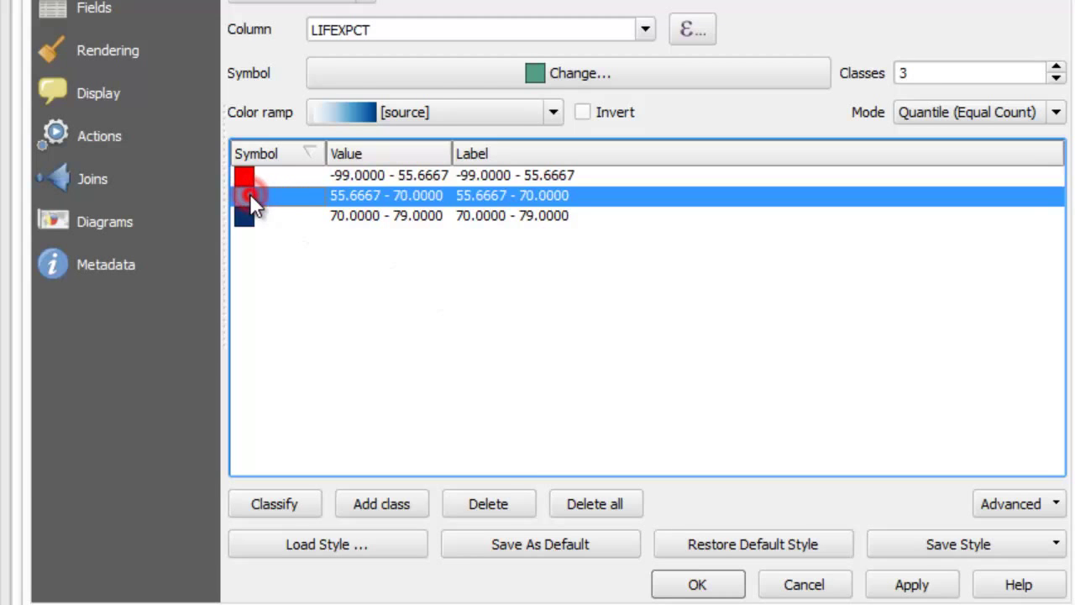
{"action": "double_click", "coordinate": [250, 195]}
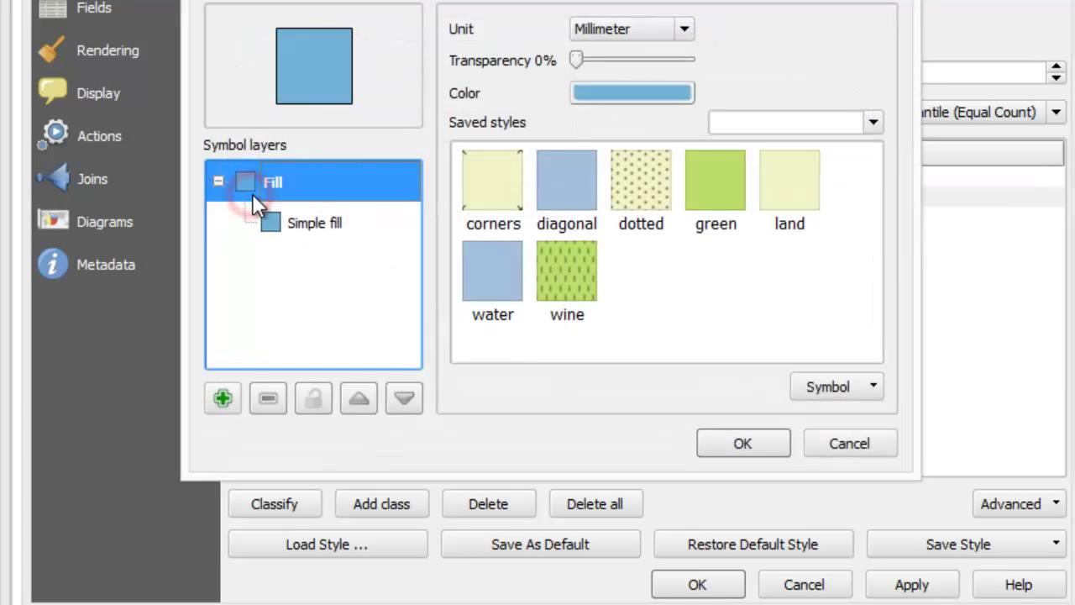
{"action": "left_click", "coordinate": [595, 93]}
{"action": "left_click", "coordinate": [508, 161]}
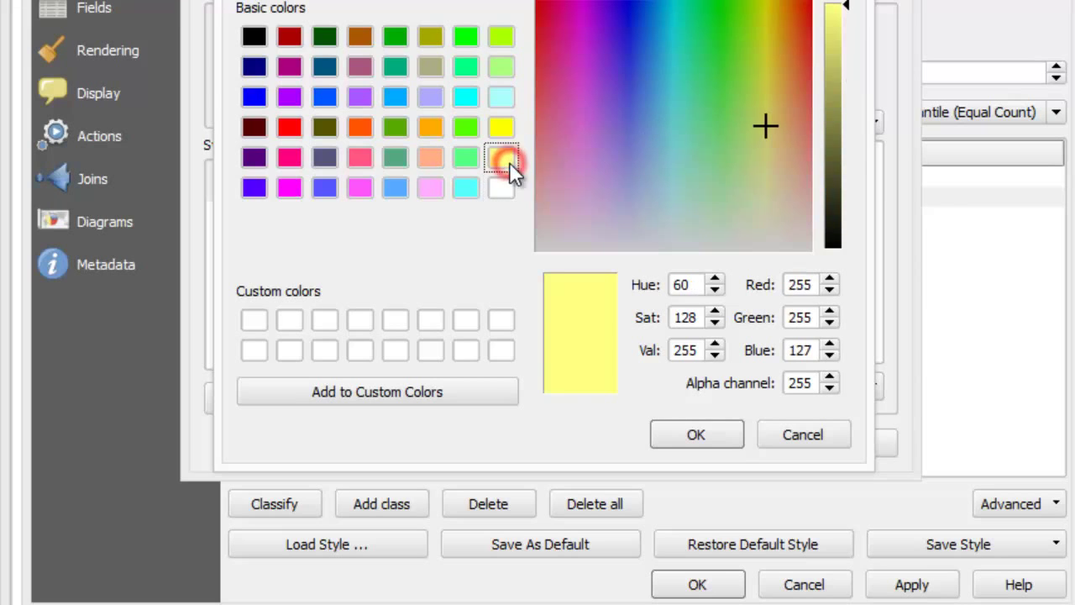
{"action": "left_click", "coordinate": [707, 420]}
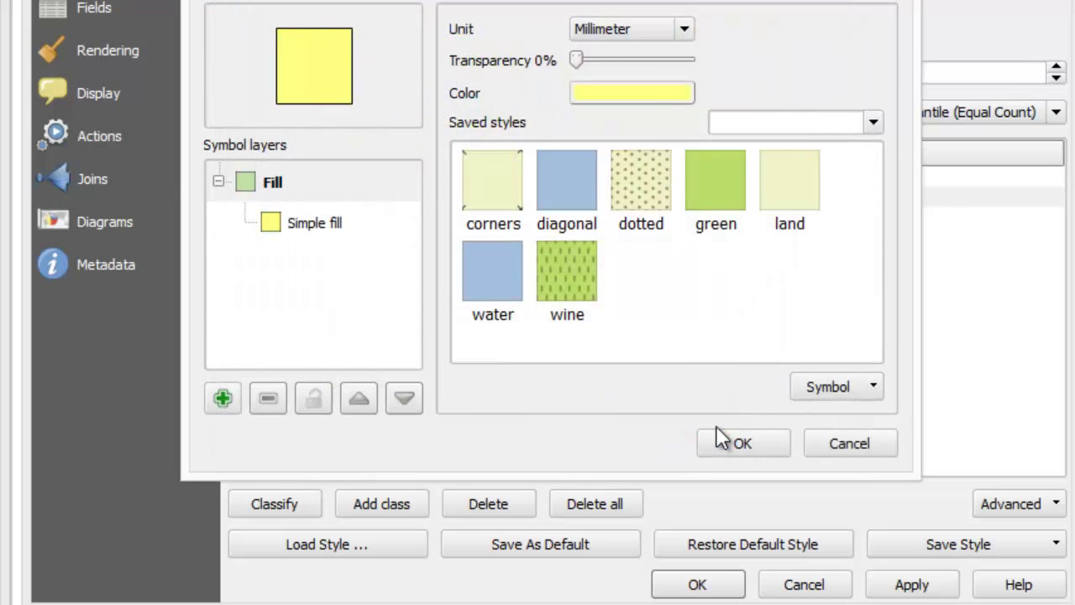
{"action": "left_click", "coordinate": [720, 436]}
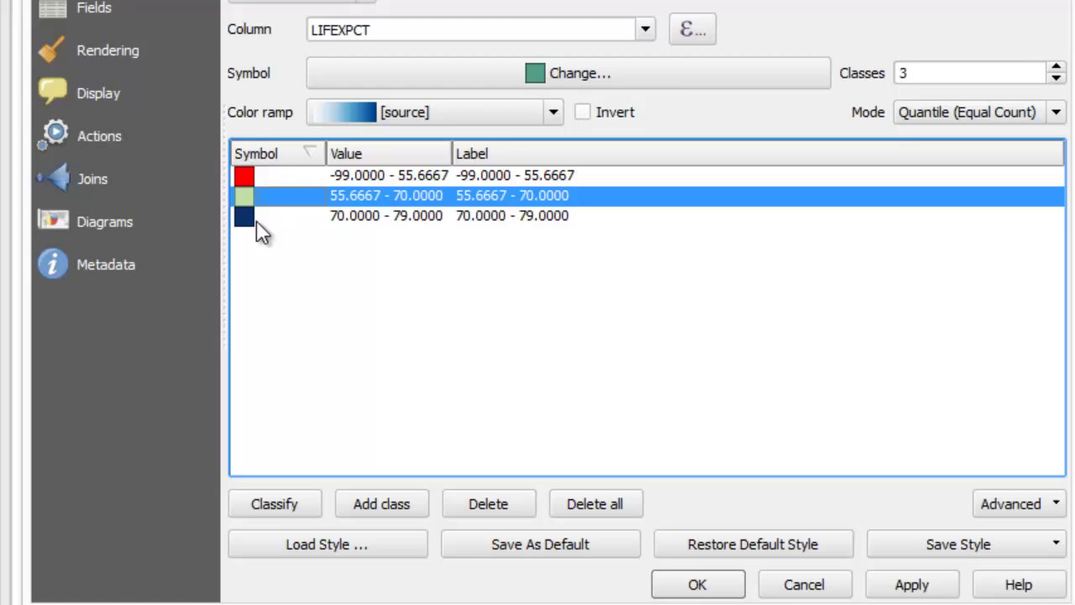
Colour the highest class (70 to 79) spring green
{"action": "double_click", "coordinate": [245, 217]}
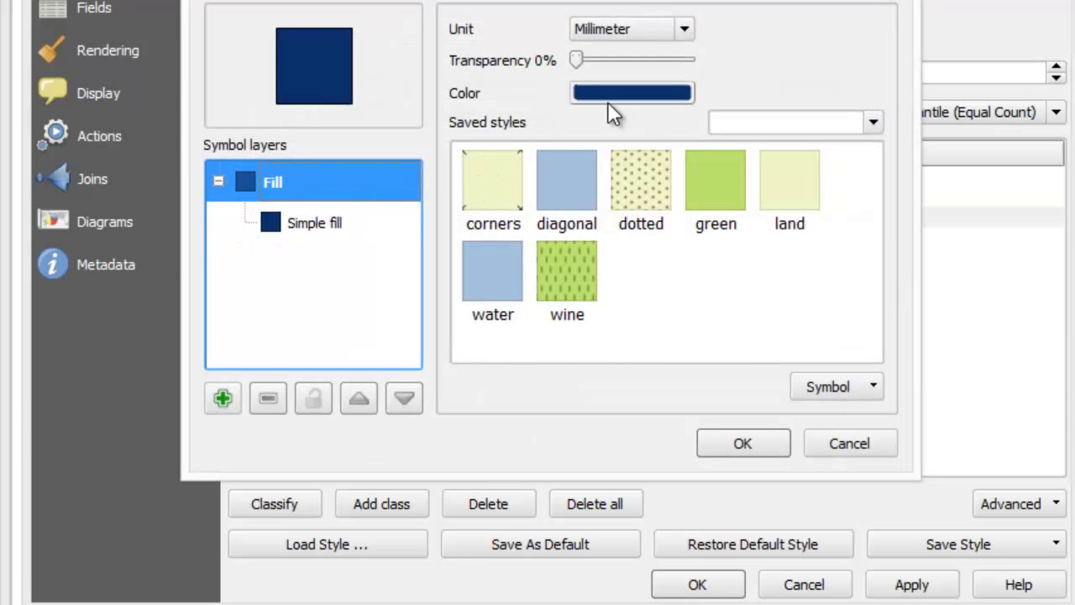
{"action": "left_click", "coordinate": [607, 101]}
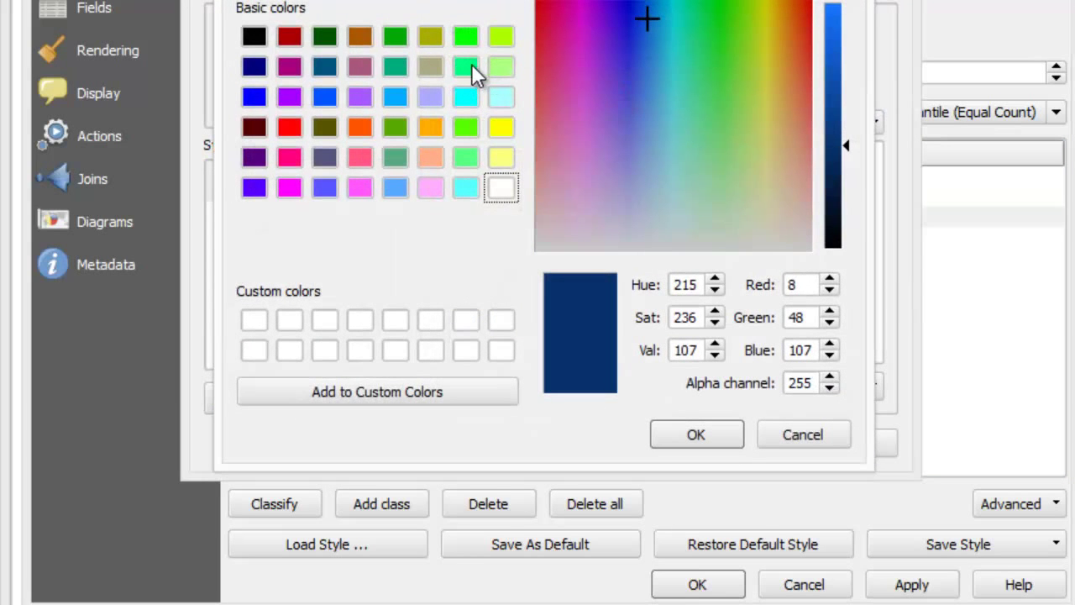
{"action": "left_click", "coordinate": [471, 65]}
{"action": "left_click", "coordinate": [702, 439]}
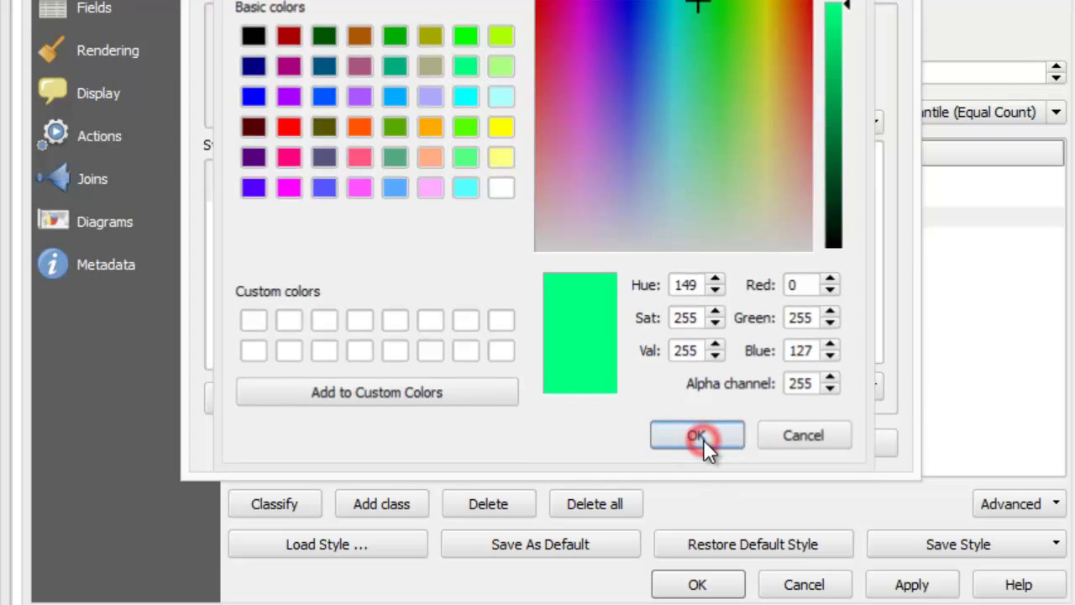
{"action": "left_click", "coordinate": [703, 439]}
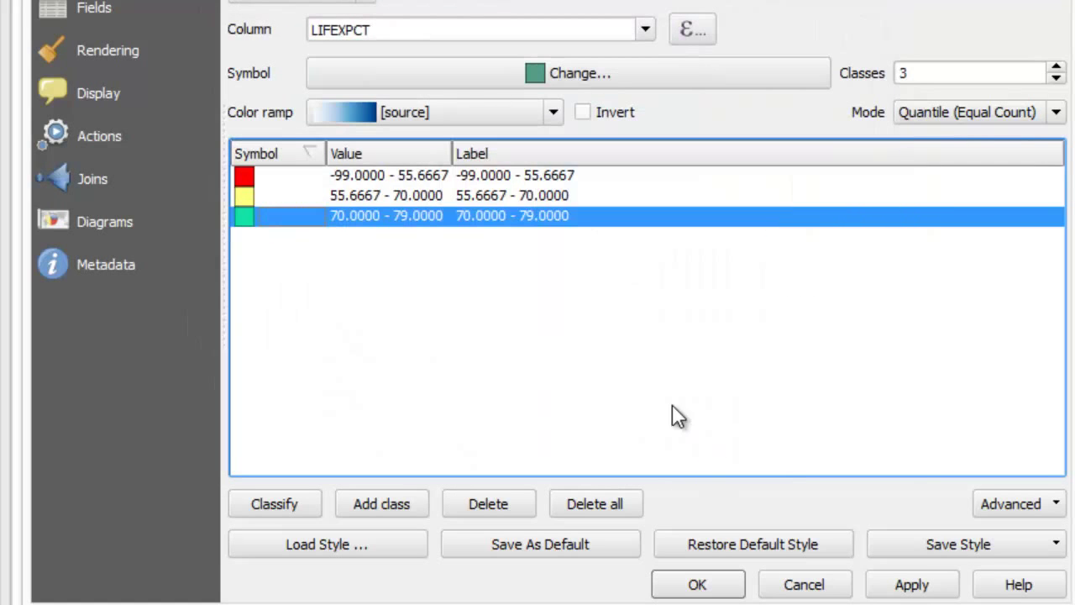
Relabel the three classes Low, Medium and High
{"action": "double_click", "coordinate": [506, 175]}
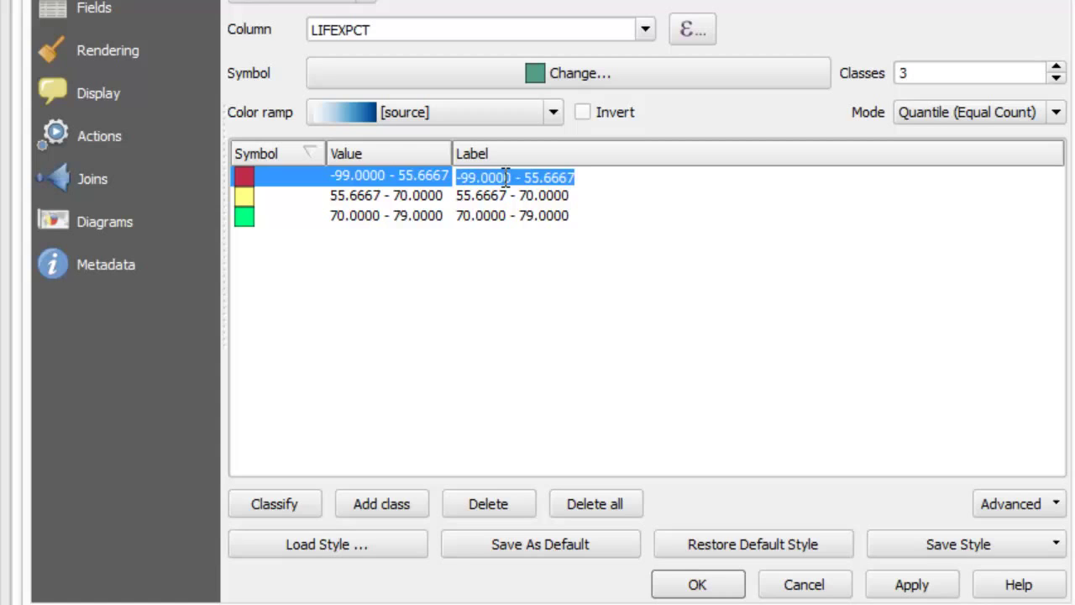
{"action": "type", "text": "Low"}
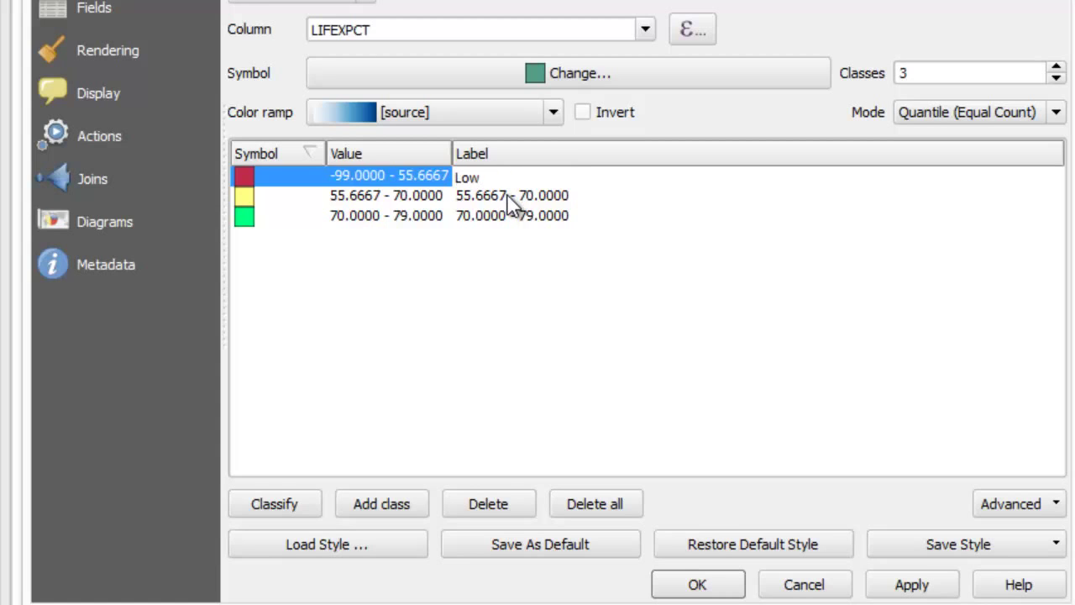
{"action": "left_click", "coordinate": [506, 195]}
{"action": "double_click", "coordinate": [507, 196]}
{"action": "type", "text": "Med"}
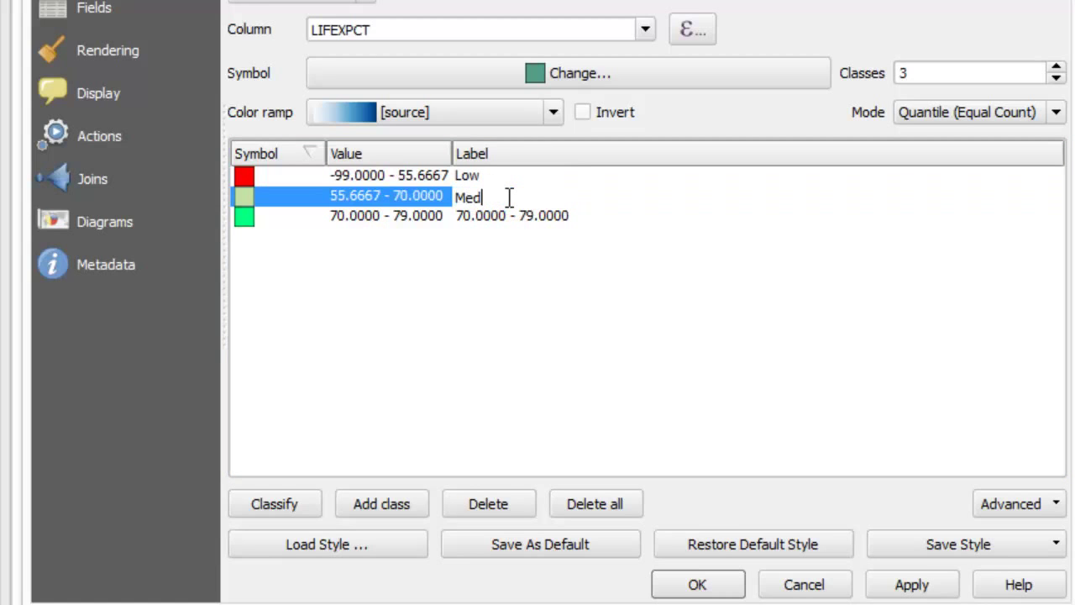
{"action": "type", "text": "ium"}
{"action": "double_click", "coordinate": [508, 218]}
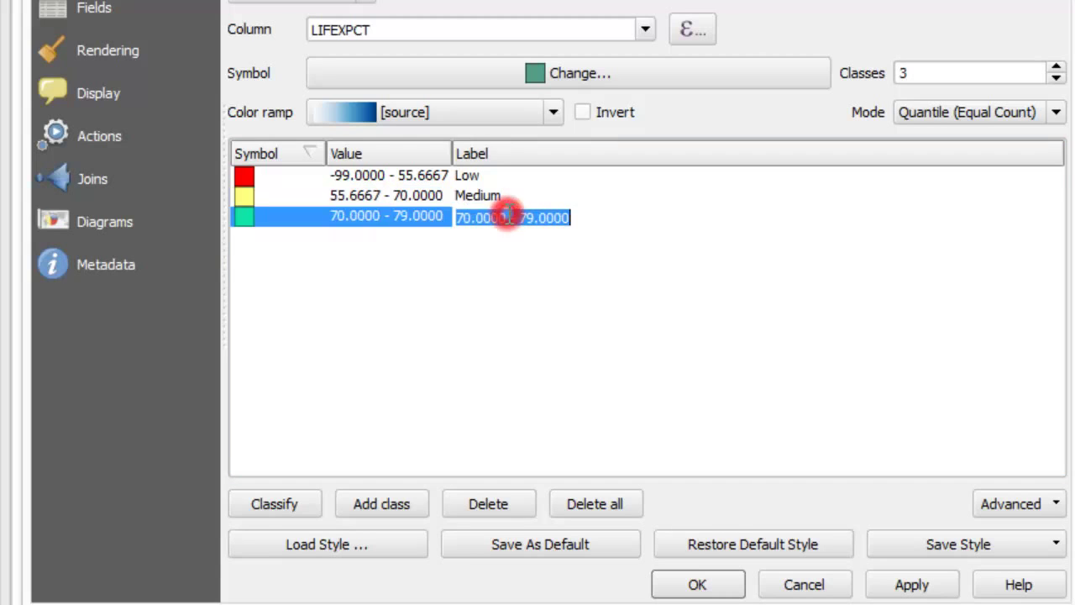
{"action": "type", "text": "High"}
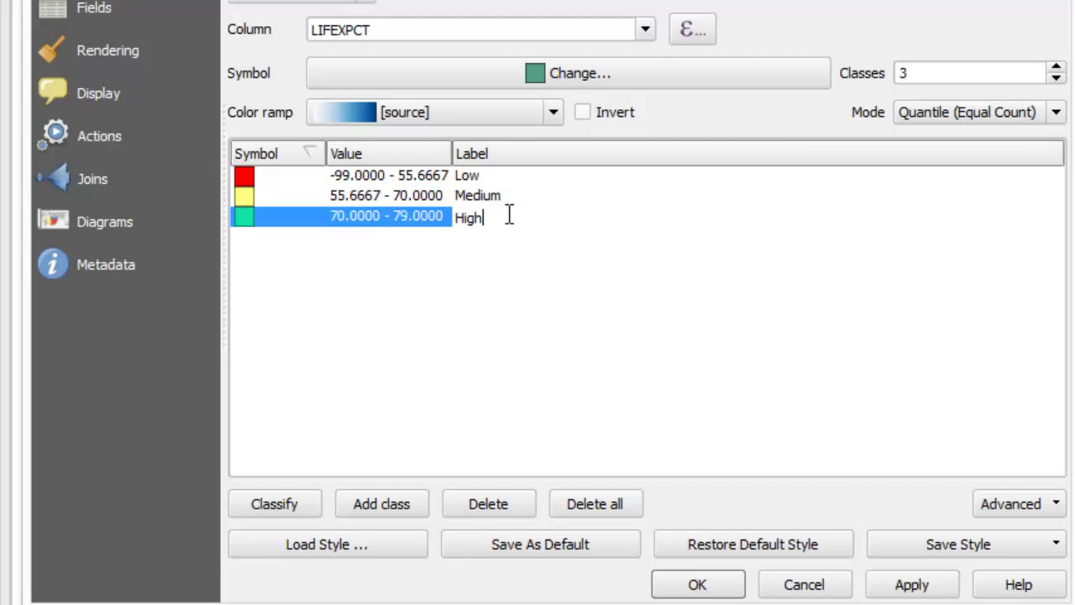
{"action": "left_click", "coordinate": [550, 279]}
Open the Medium class's value bounds and select part of its 55.6667 lower bound
{"action": "left_click", "coordinate": [403, 194]}
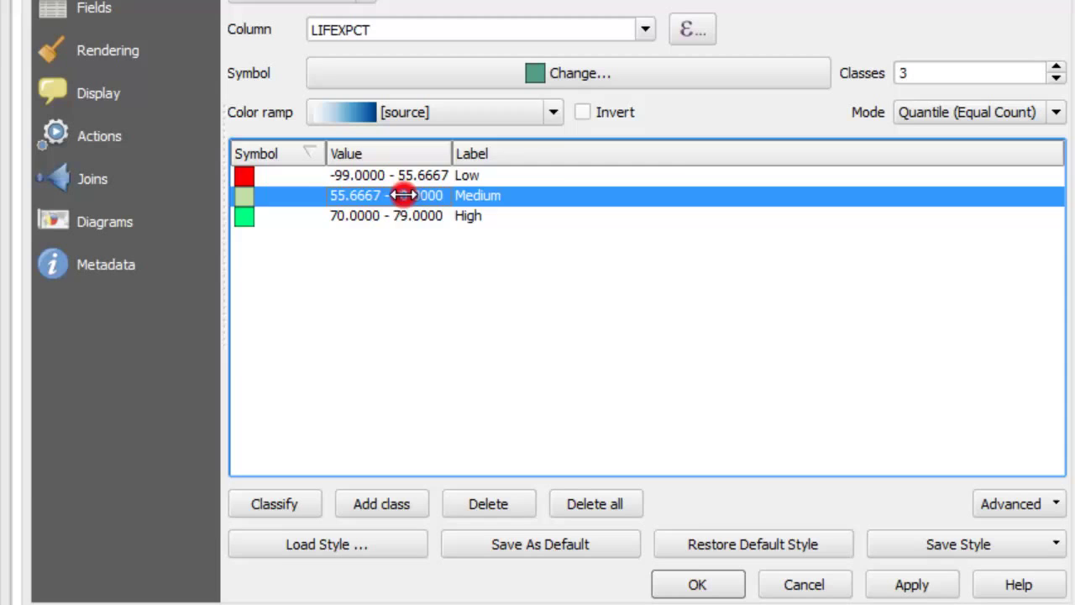
{"action": "double_click", "coordinate": [403, 194]}
{"action": "left_click_drag", "start_coordinate": [566, 179], "coordinate": [528, 179]}
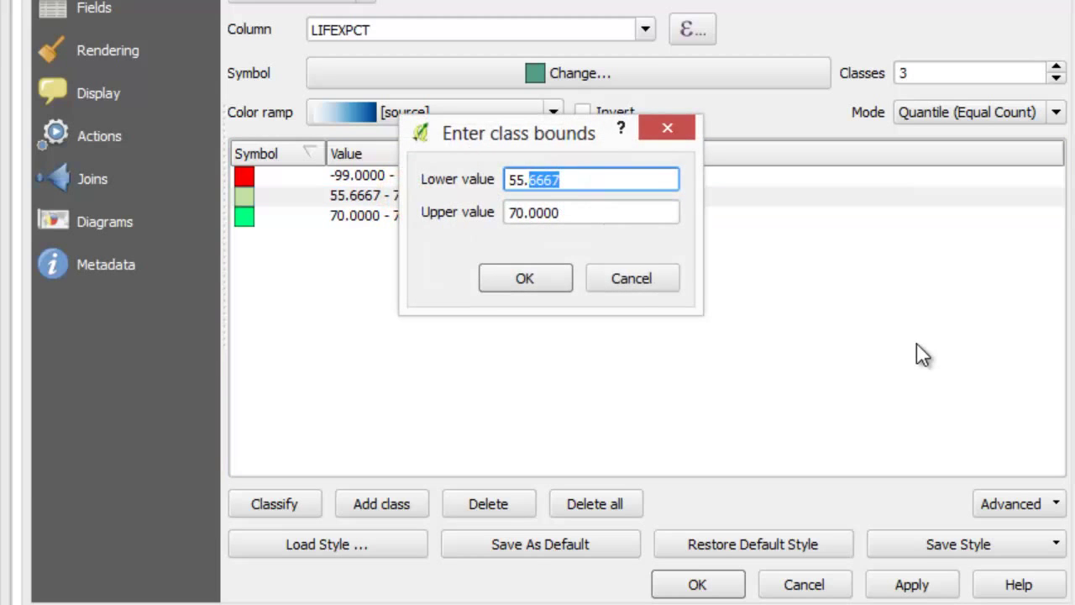
Cancel the bounds editor, leaving 55.6667–70.0000 unchanged, and apply the style
{"action": "left_click", "coordinate": [661, 280]}
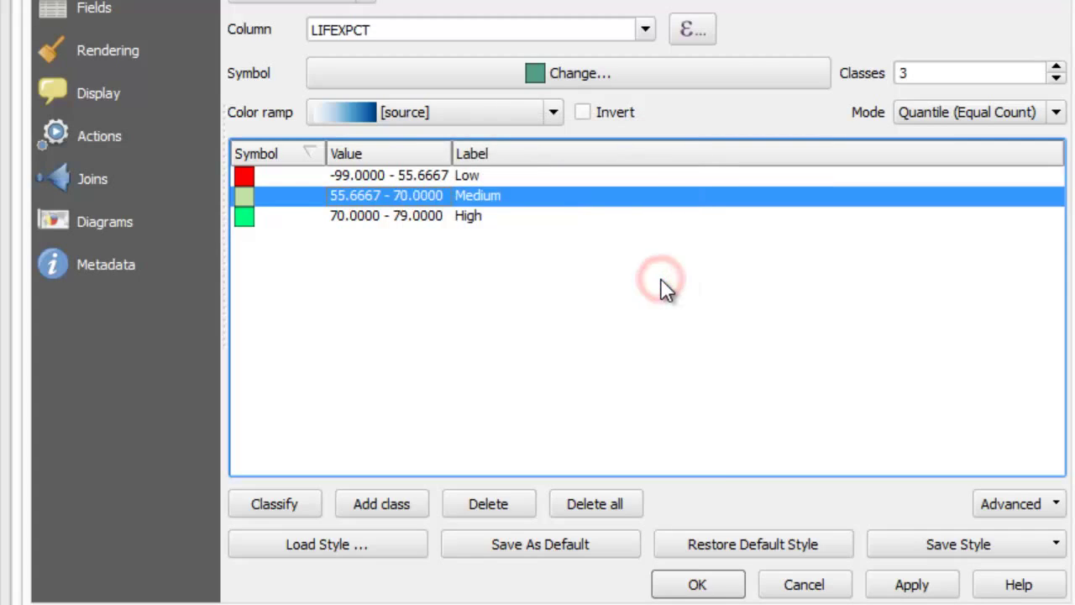
{"action": "left_click", "coordinate": [724, 583]}
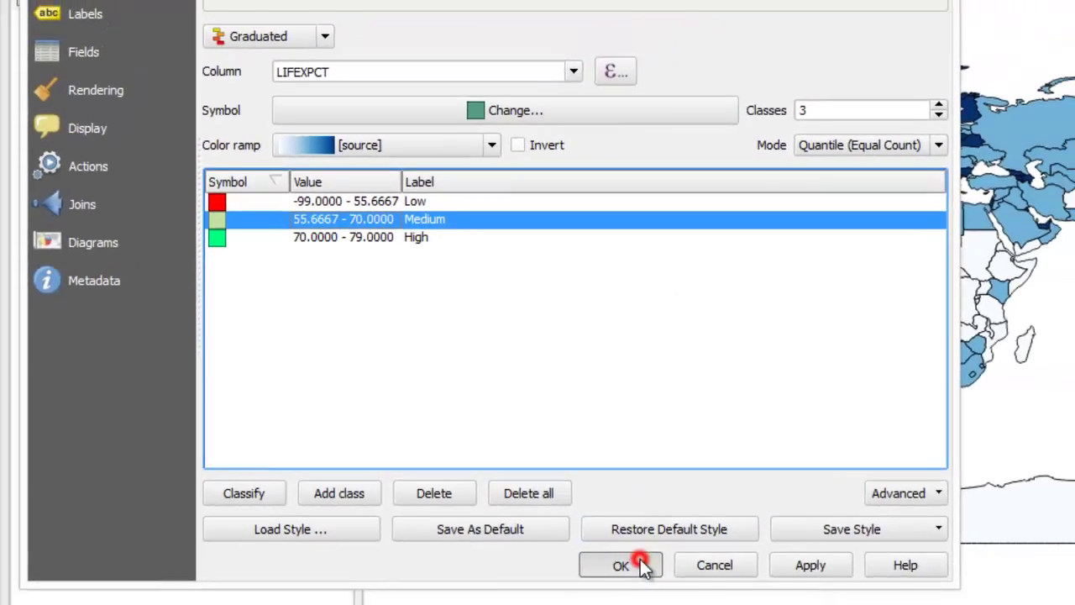